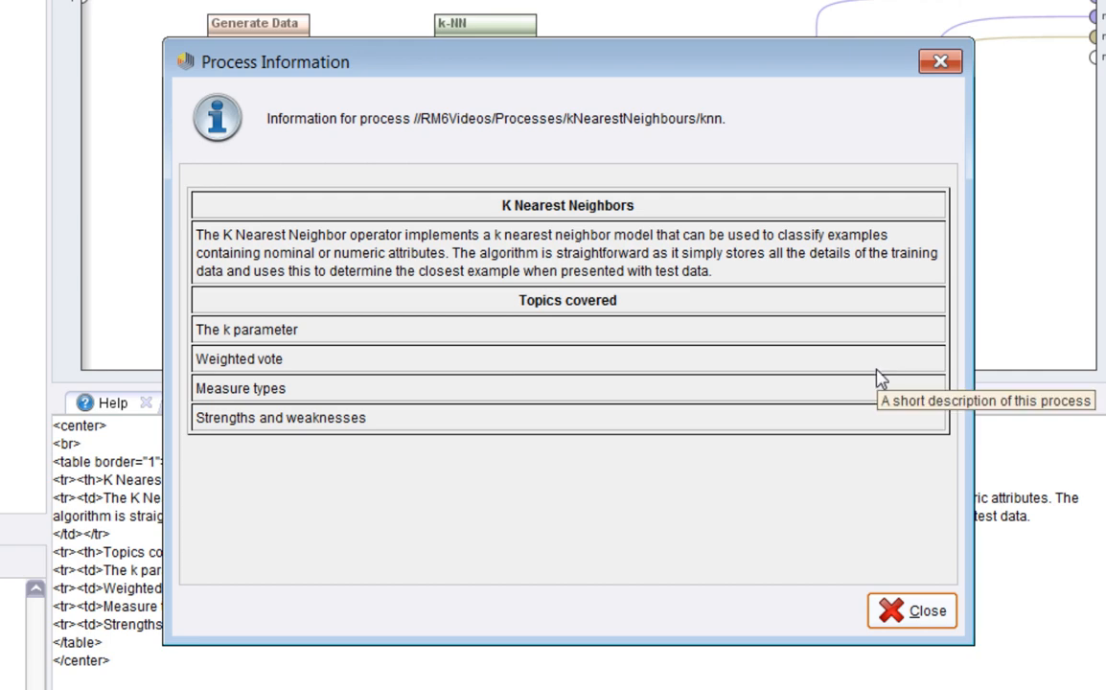
Close the process information window and examine the parameters of both Generate Data operators.
{"action": "left_click", "coordinate": [890, 614]}
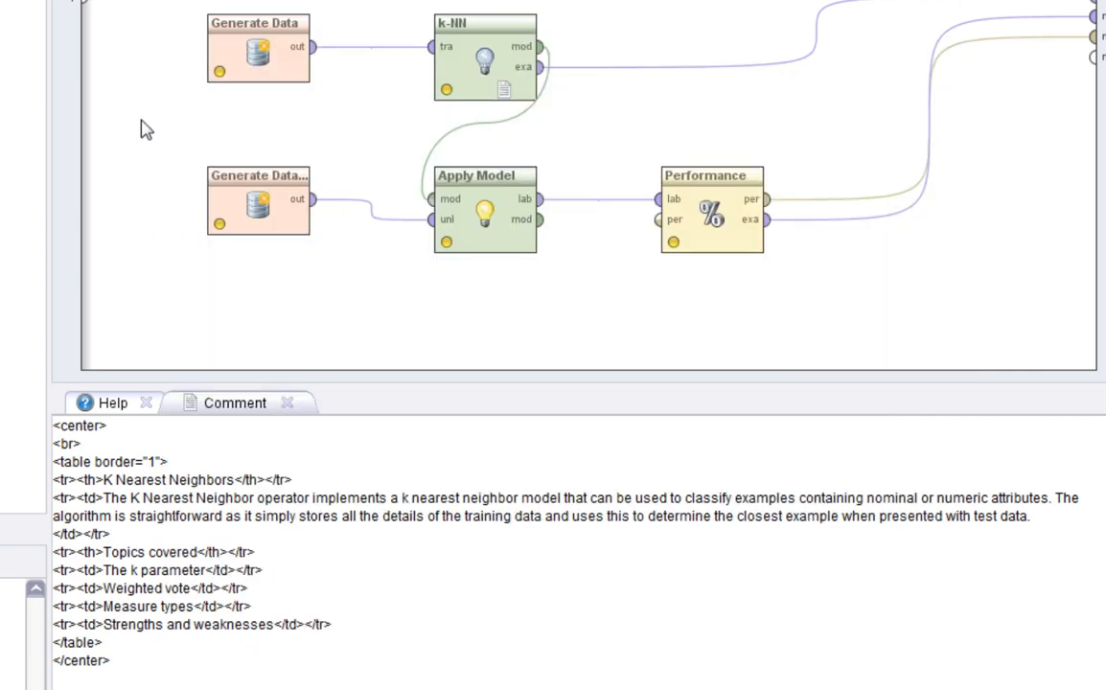
{"action": "left_click", "coordinate": [238, 50]}
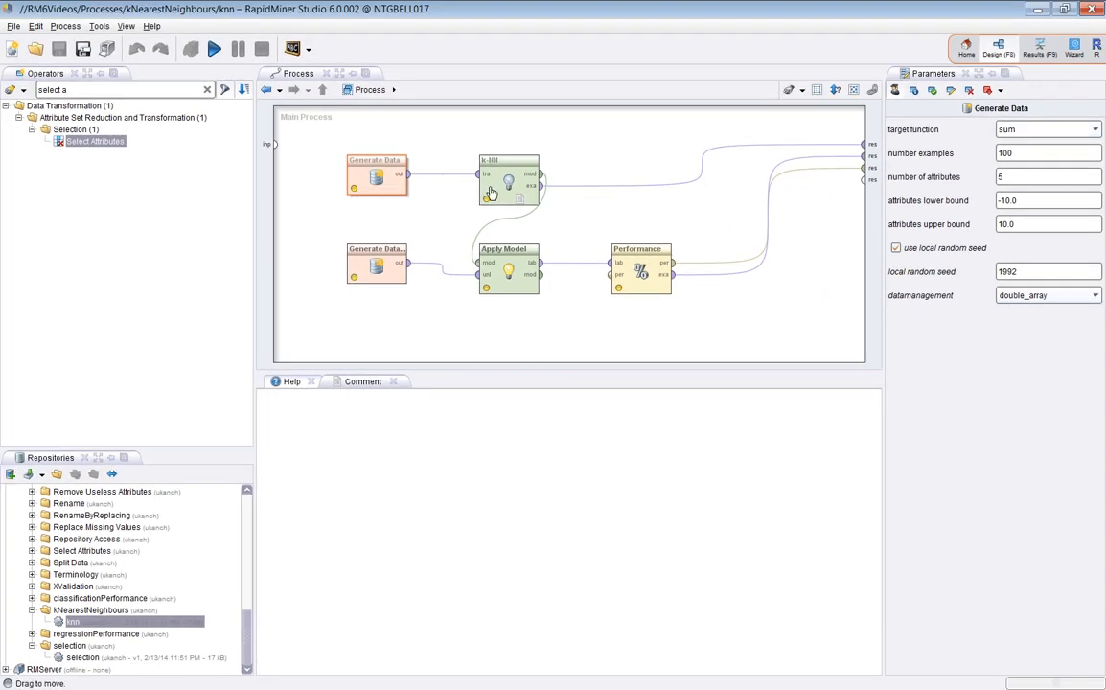
{"action": "left_click_drag", "start_coordinate": [469, 121], "coordinate": [490, 164]}
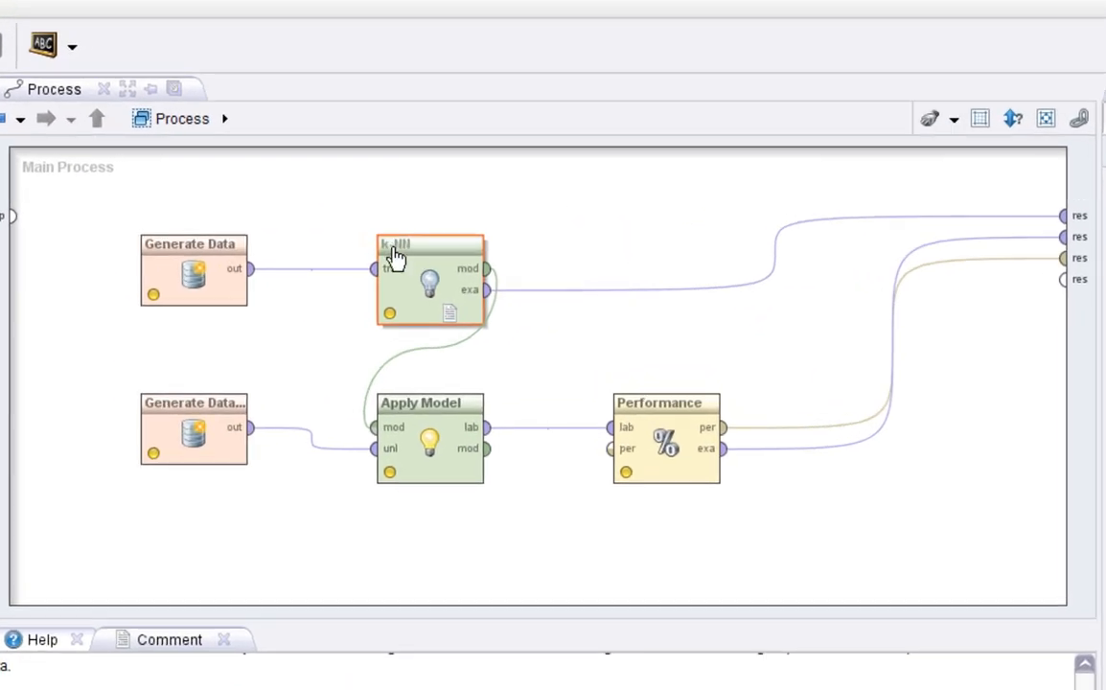
{"action": "left_click", "coordinate": [203, 254]}
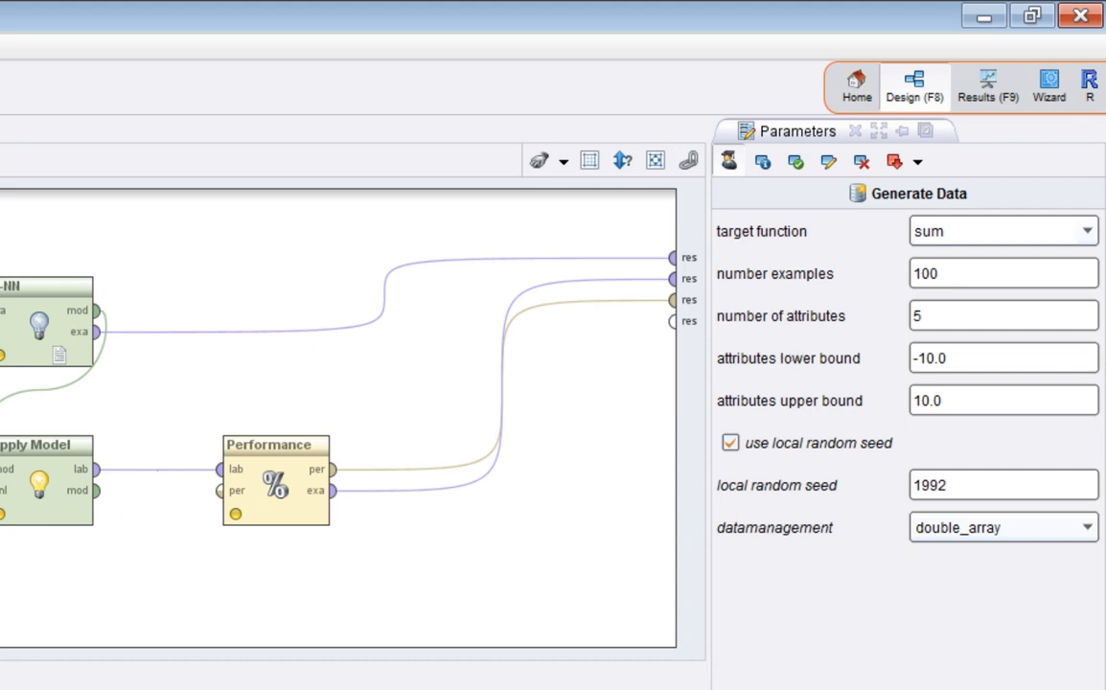
{"action": "left_click", "coordinate": [0, 484]}
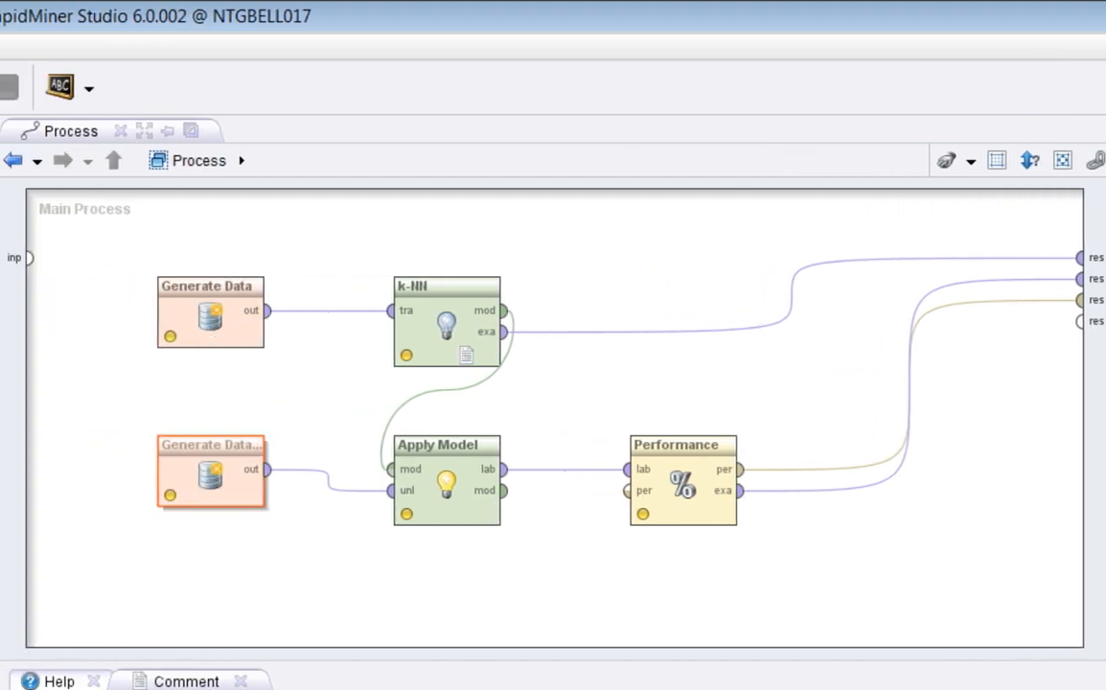
Trace the process flow from both Generate Data operators through k-NN and Apply Model to the Performance operator.
{"action": "left_click", "coordinate": [210, 328]}
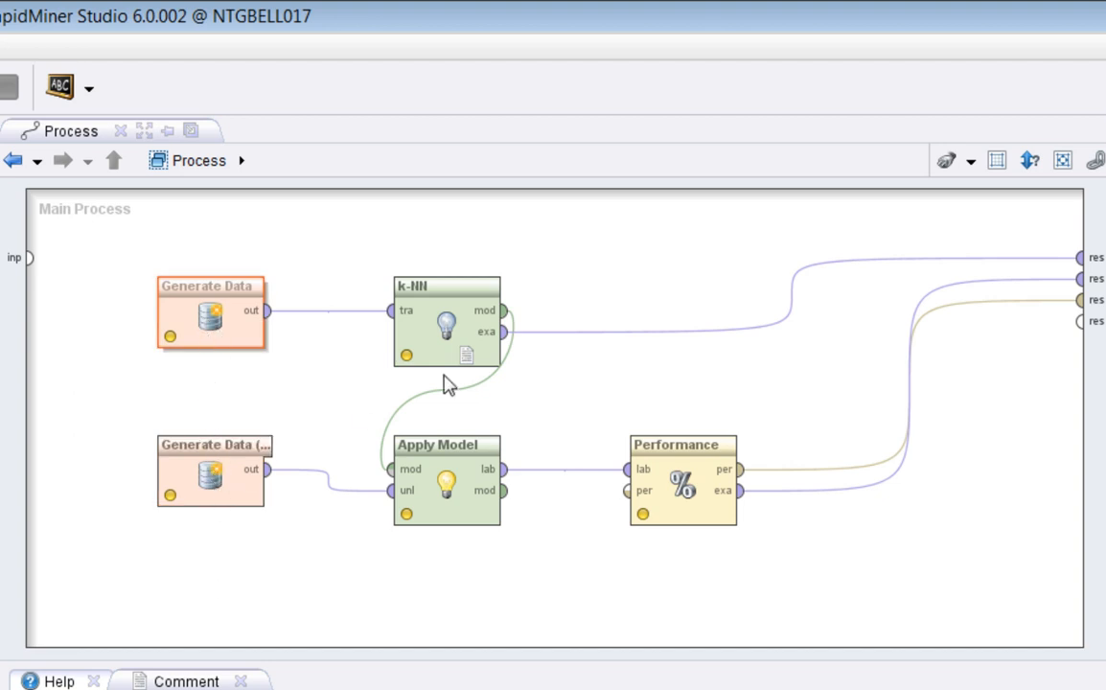
{"action": "left_click", "coordinate": [460, 335]}
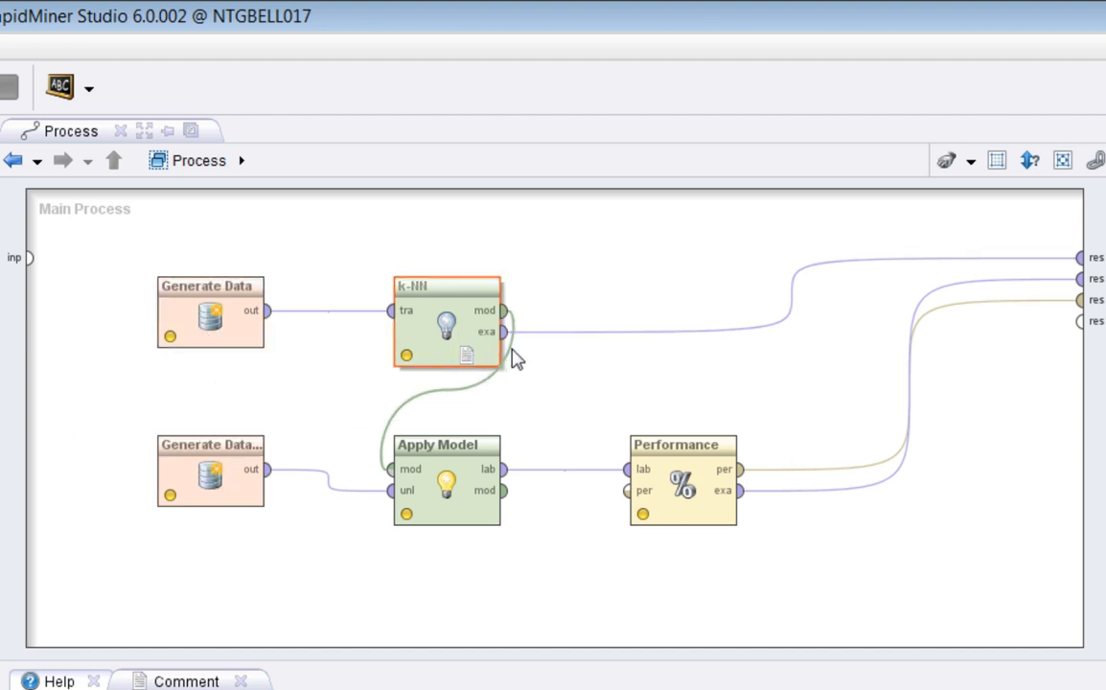
{"action": "left_click", "coordinate": [210, 318]}
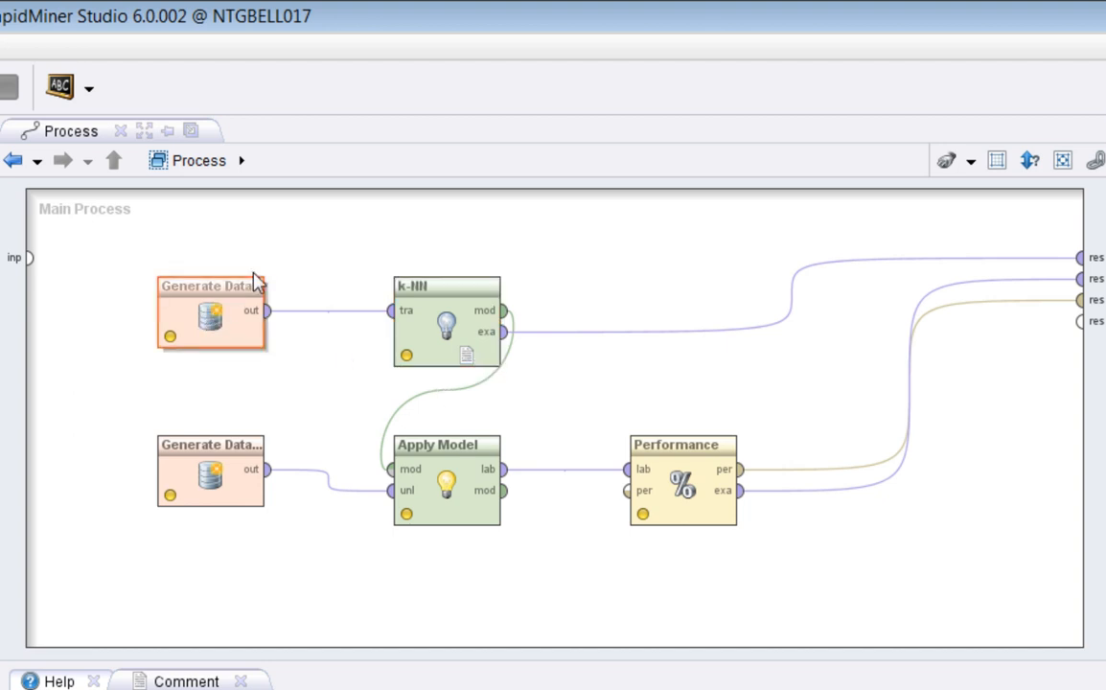
{"action": "left_click", "coordinate": [446, 305]}
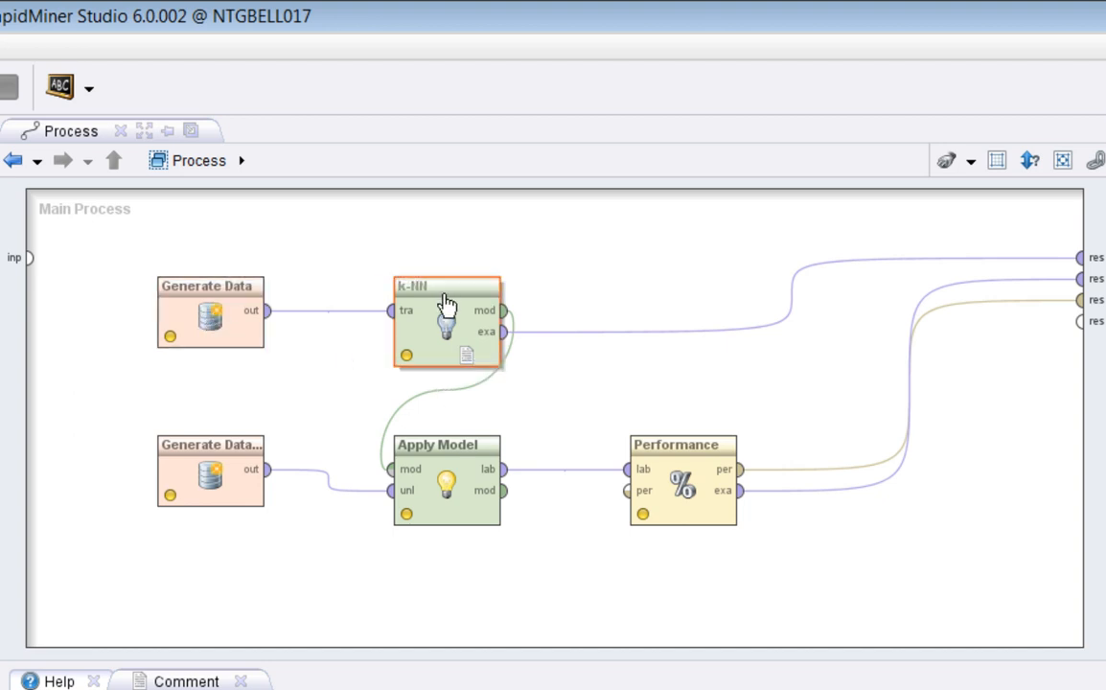
{"action": "left_click", "coordinate": [171, 481]}
{"action": "left_click", "coordinate": [432, 455]}
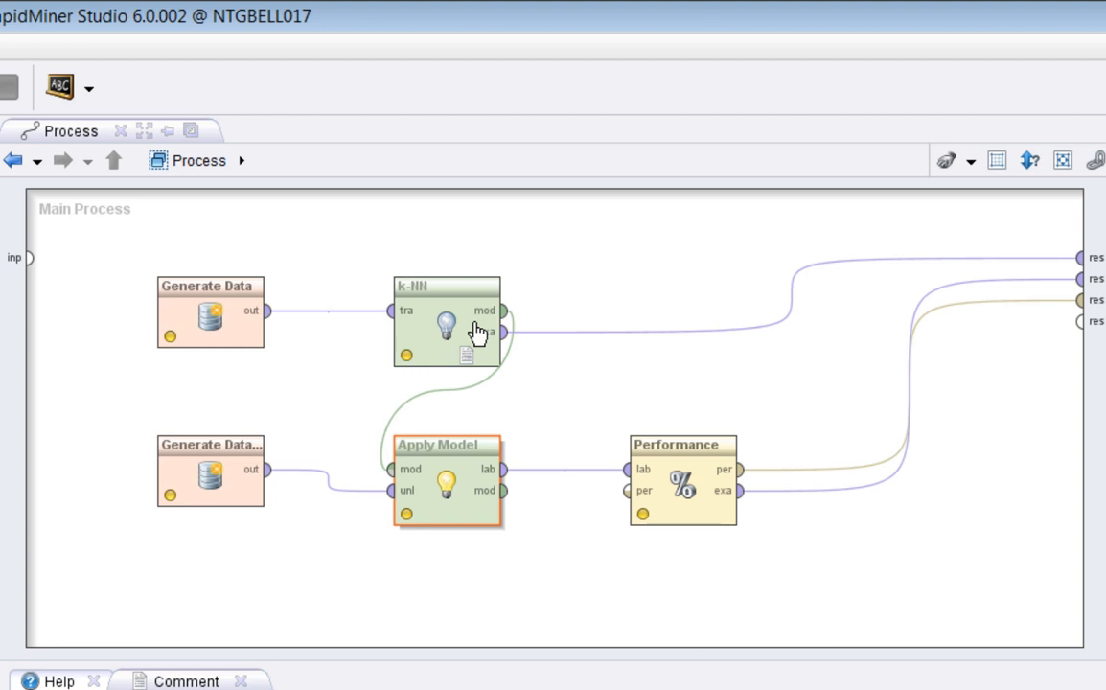
{"action": "left_click", "coordinate": [666, 485]}
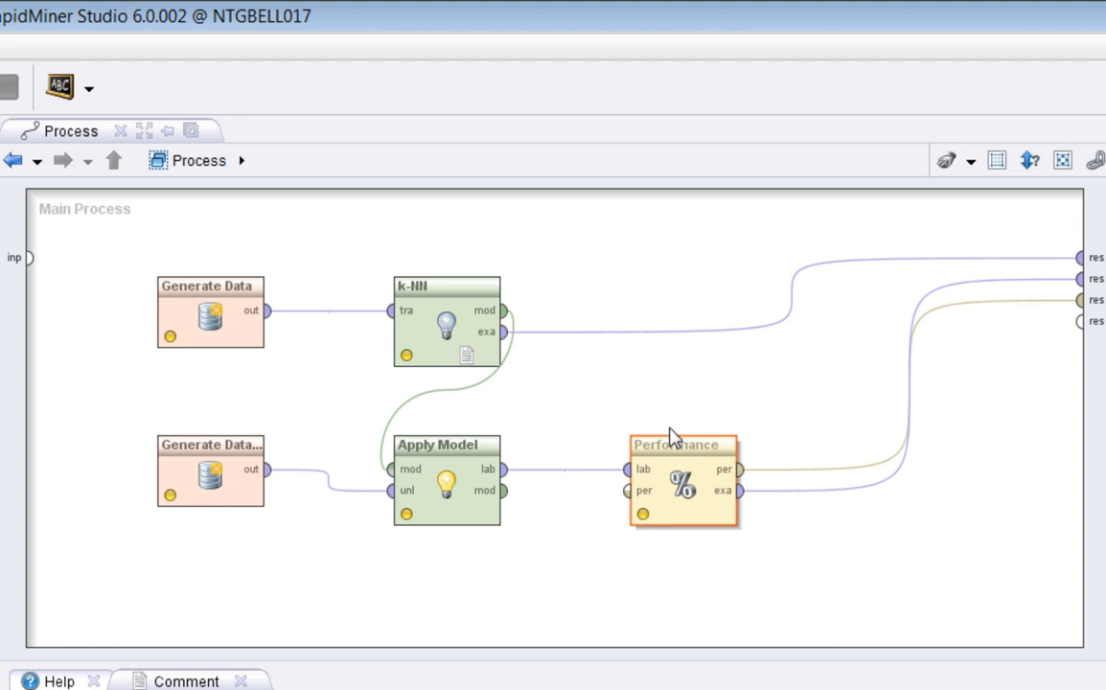
Examine the k and weighted vote parameters of the k-NN operator.
{"action": "left_click", "coordinate": [427, 307]}
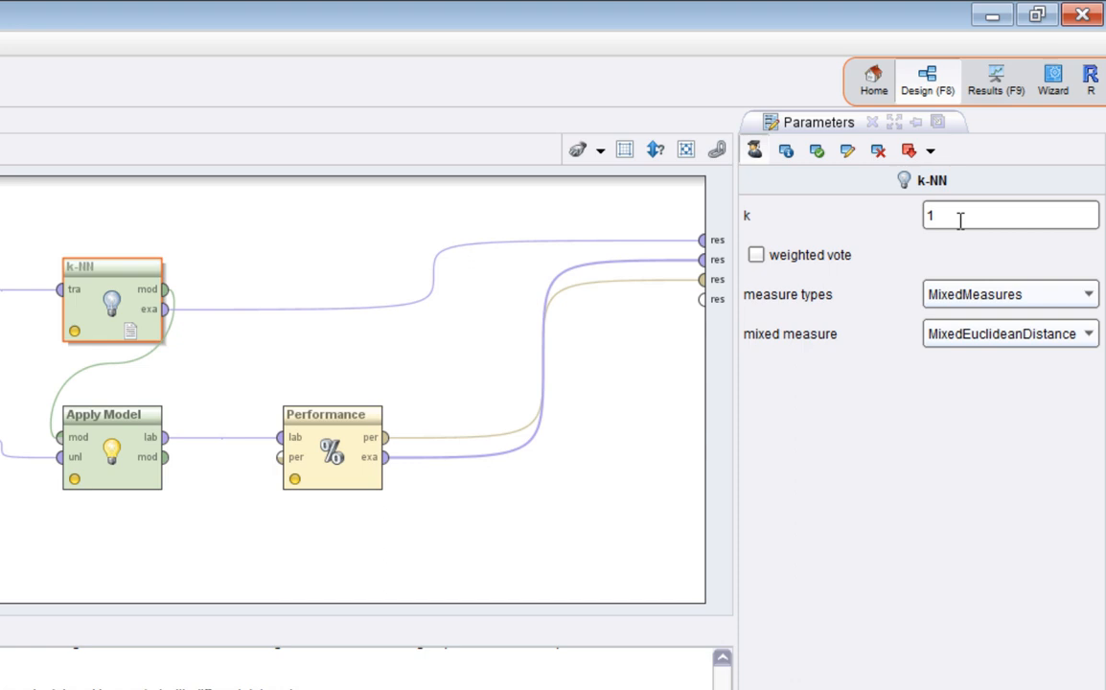
{"action": "mouse_move", "coordinate": [959, 220]}
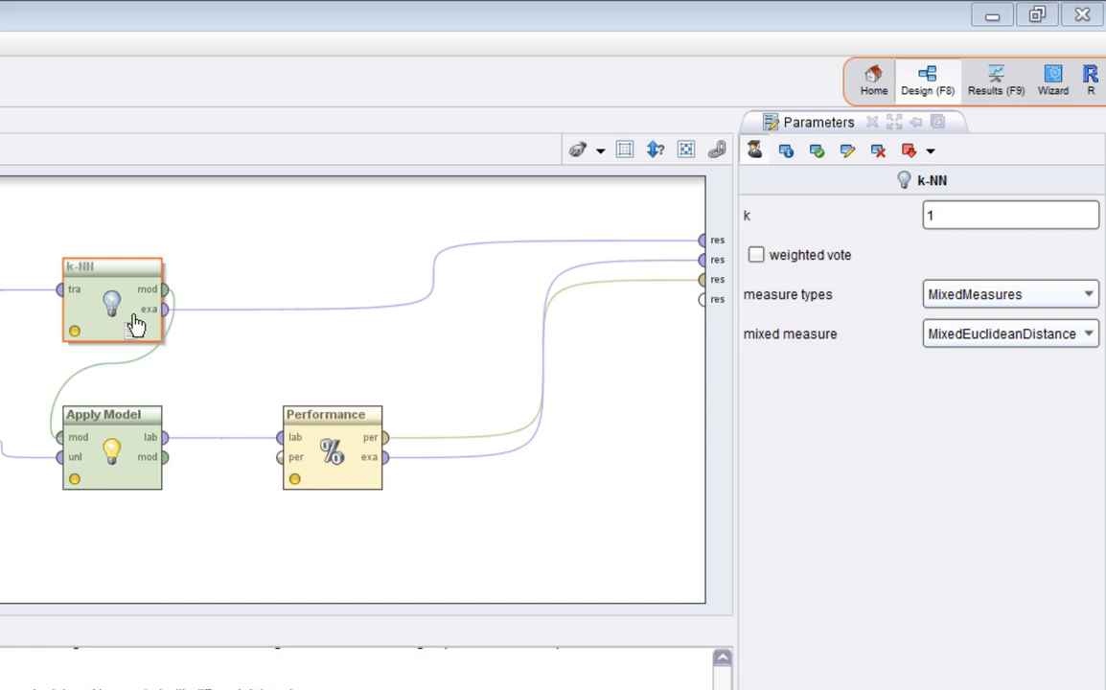
{"action": "left_click", "coordinate": [987, 232]}
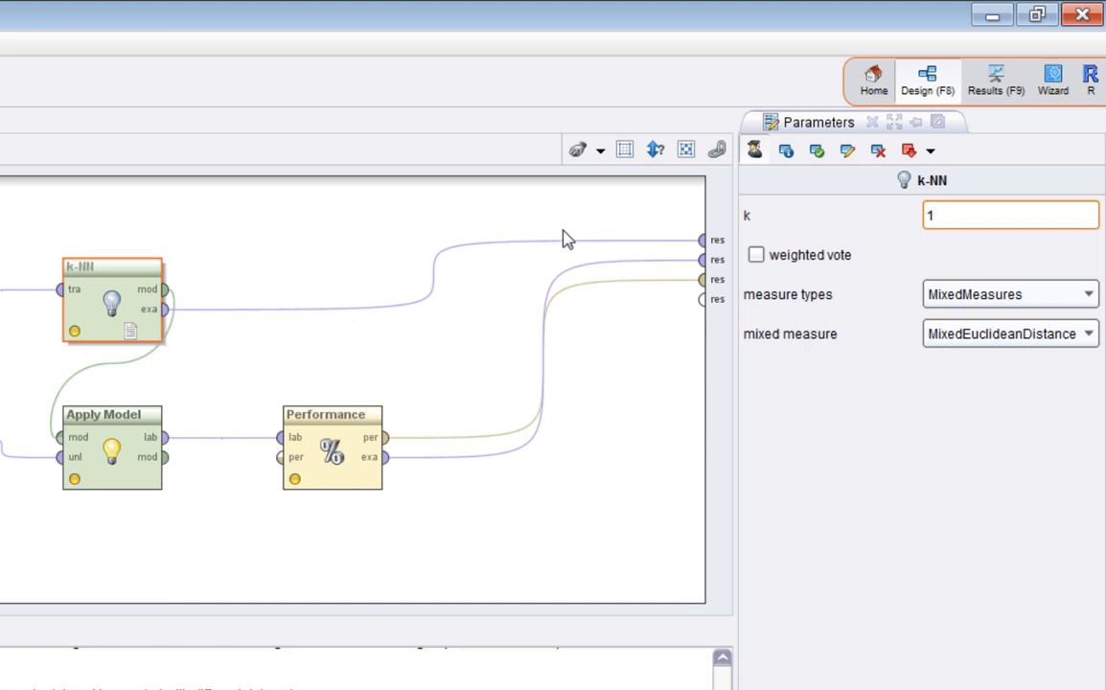
{"action": "left_click", "coordinate": [813, 263]}
{"action": "left_click", "coordinate": [810, 265]}
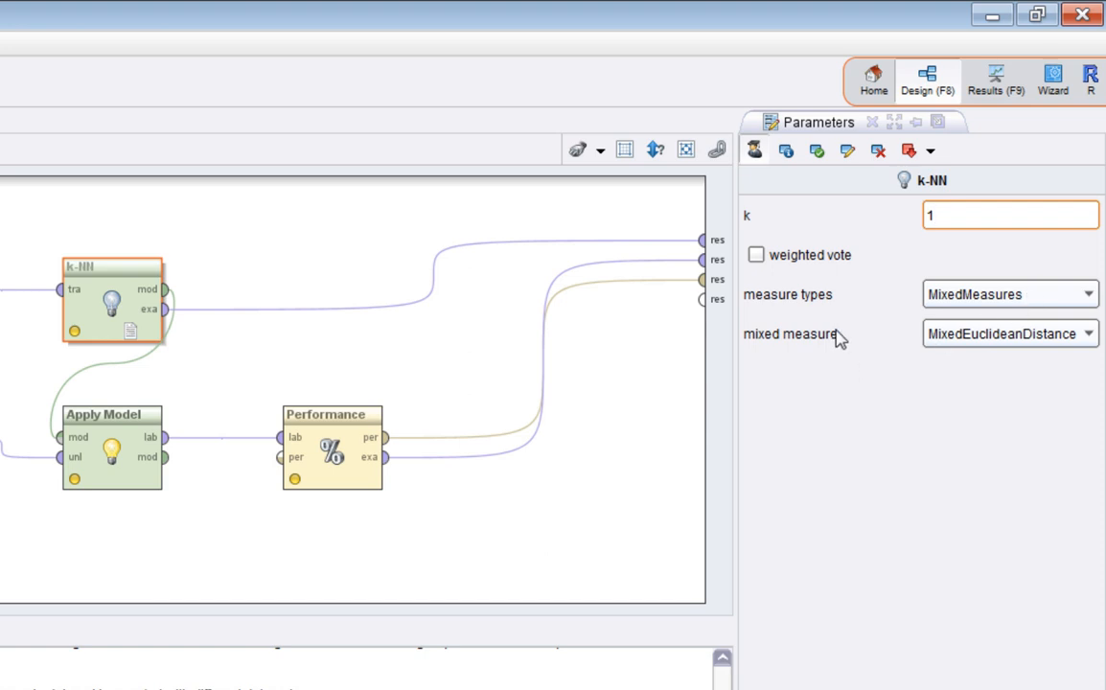
Set the k-NN measure type to NominalMeasures and list the available nominal measures.
{"action": "left_click", "coordinate": [1091, 297]}
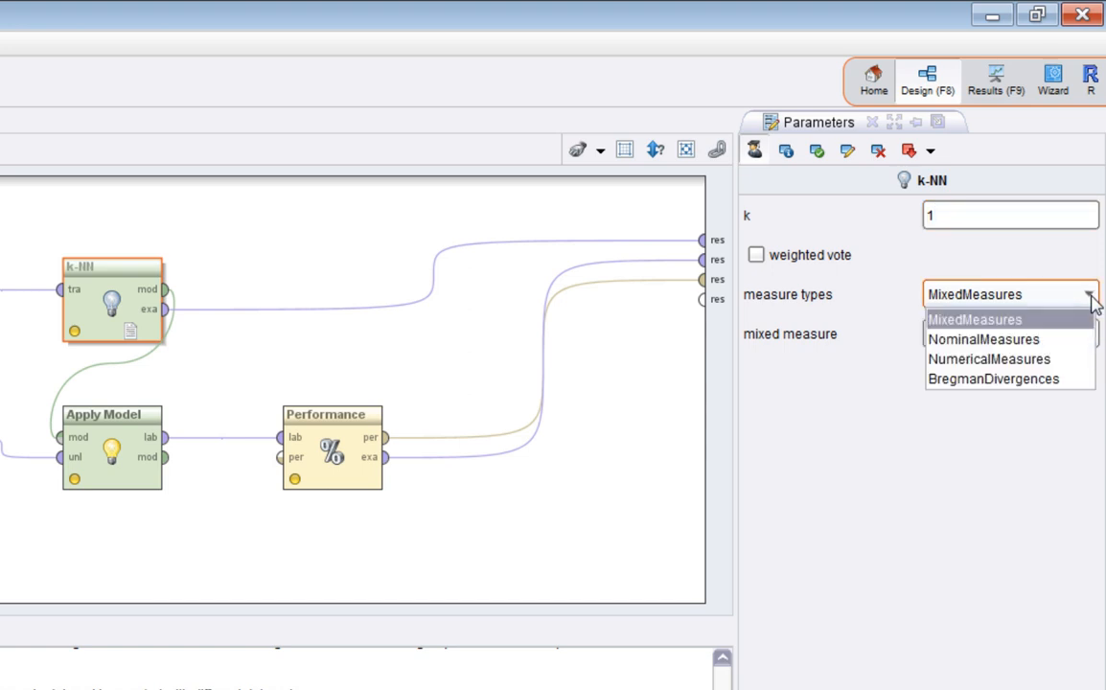
{"action": "left_click", "coordinate": [1062, 339]}
{"action": "left_click", "coordinate": [1086, 335]}
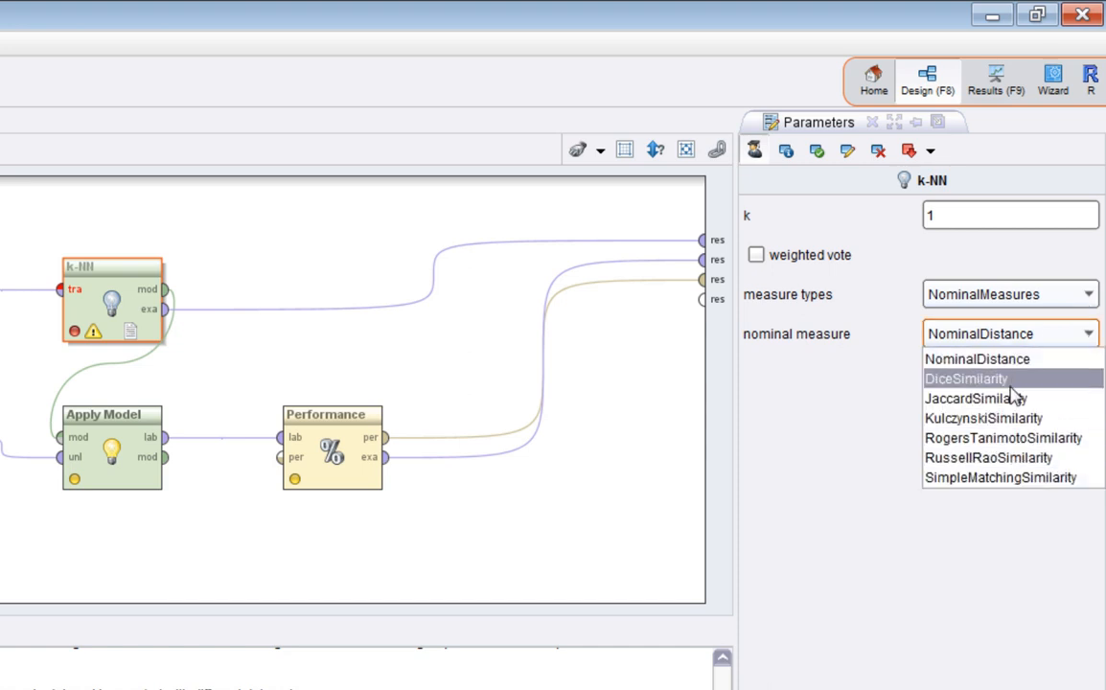
Set the k-NN measure type to NumericalMeasures and browse the available numerical measures.
{"action": "left_click", "coordinate": [985, 297]}
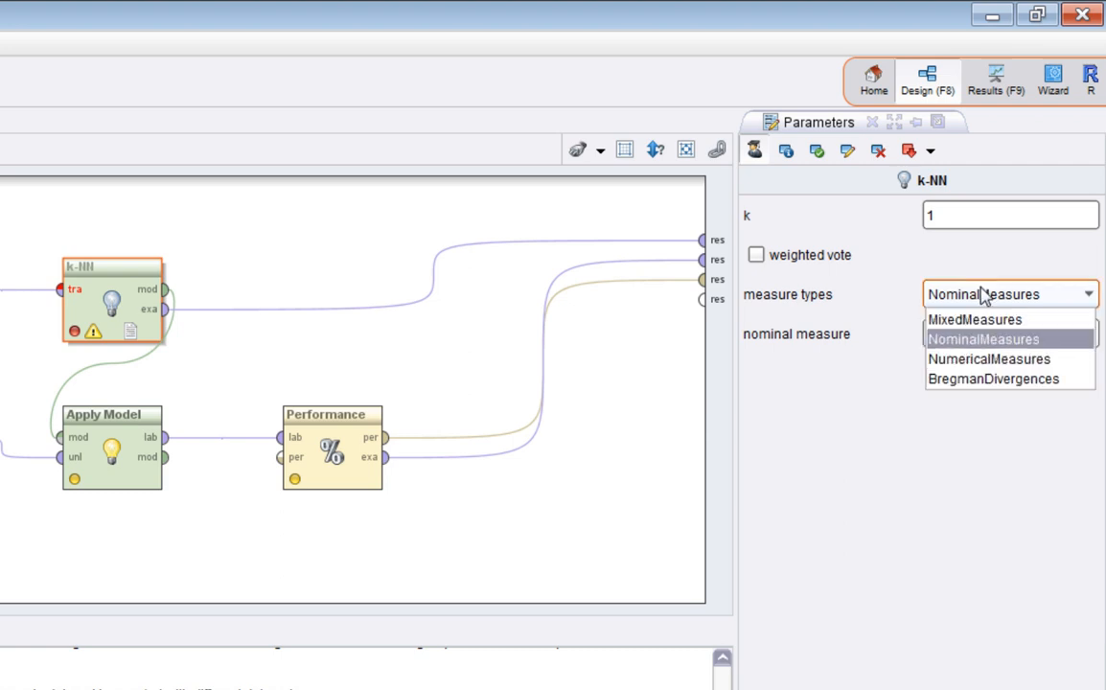
{"action": "left_click", "coordinate": [985, 357]}
{"action": "left_click", "coordinate": [1080, 338]}
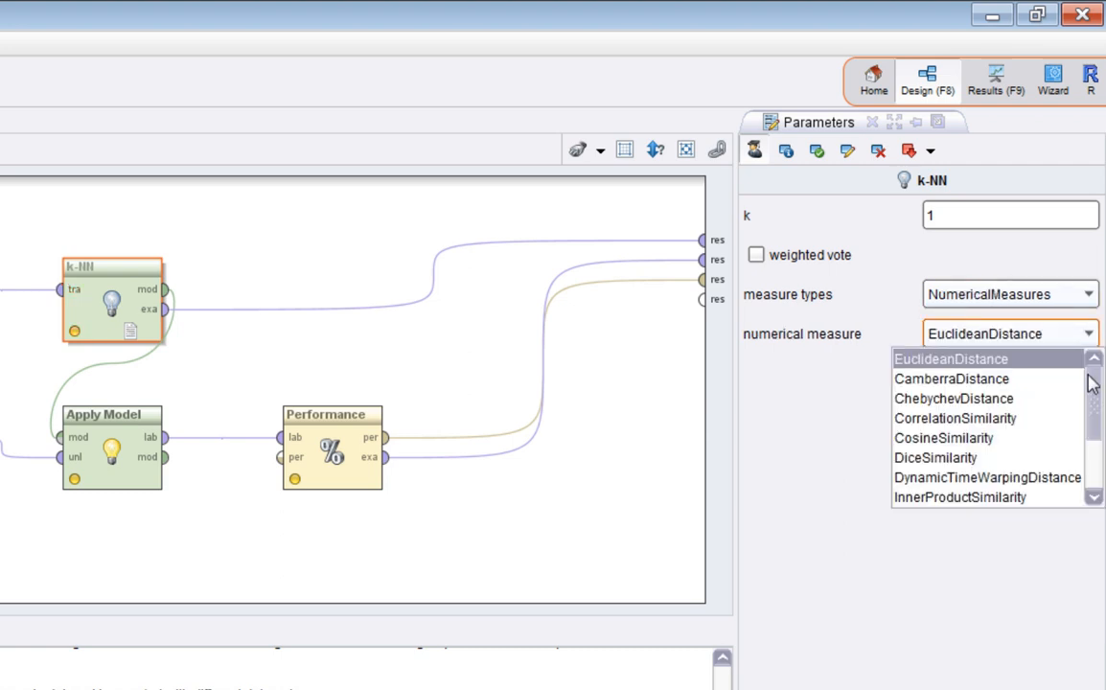
{"action": "mouse_move", "coordinate": [1094, 386]}
{"action": "left_mouse_down"}
{"action": "mouse_move", "coordinate": [1093, 439]}
{"action": "mouse_move", "coordinate": [1094, 388]}
{"action": "mouse_move", "coordinate": [1089, 439]}
{"action": "mouse_move", "coordinate": [1089, 407]}
{"action": "left_mouse_up"}
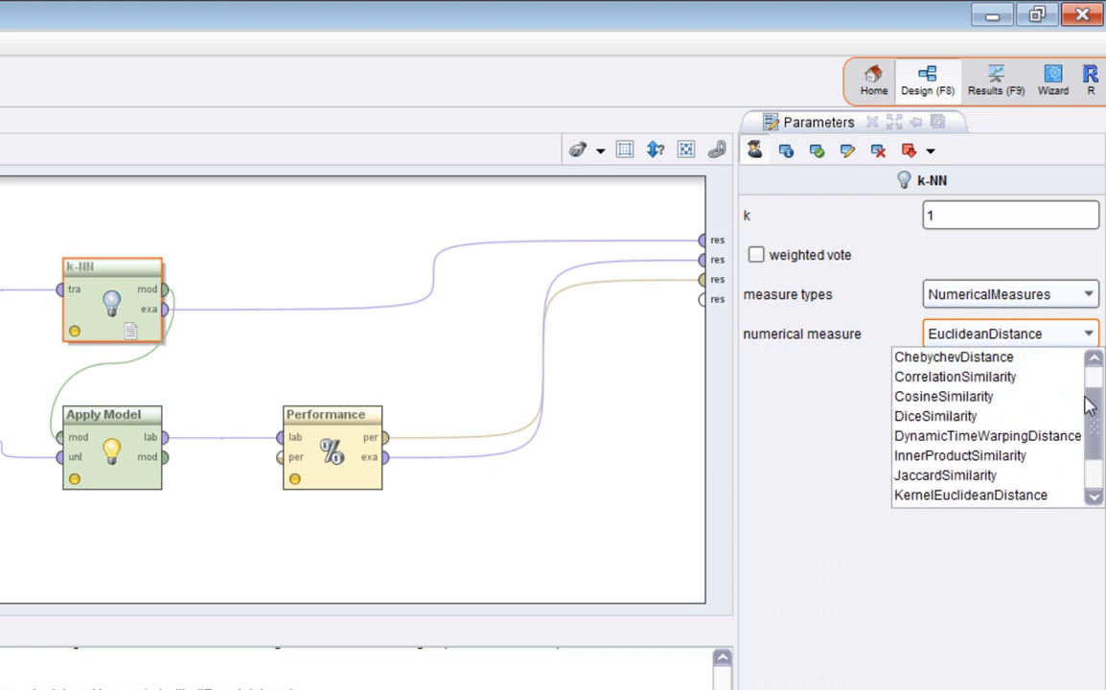
{"action": "left_click", "coordinate": [841, 402]}
{"action": "left_click", "coordinate": [951, 330]}
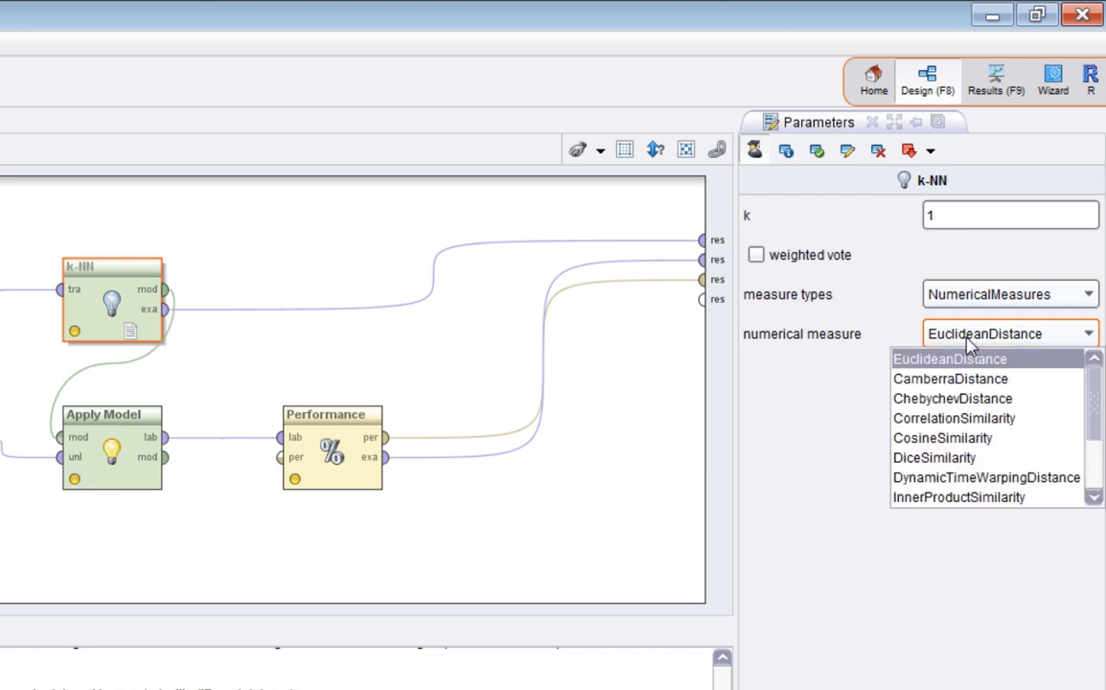
Set the k-NN measure type to BregmanDivergences and list the available divergences.
{"action": "left_click", "coordinate": [970, 297]}
{"action": "left_click", "coordinate": [982, 378]}
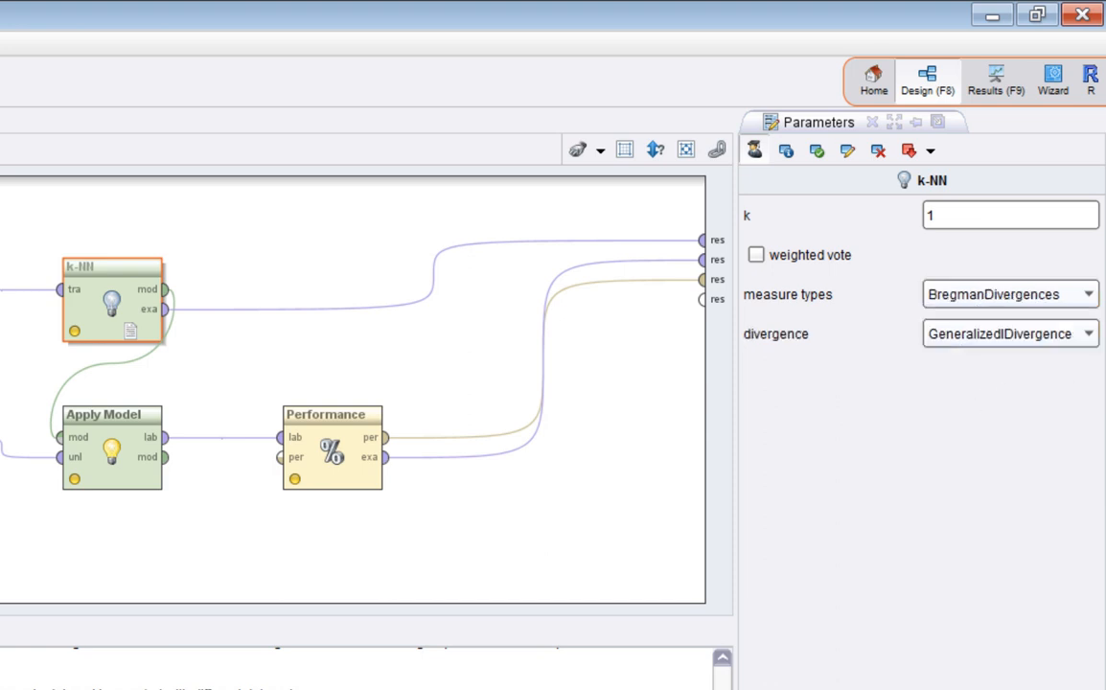
{"action": "left_click", "coordinate": [1090, 334]}
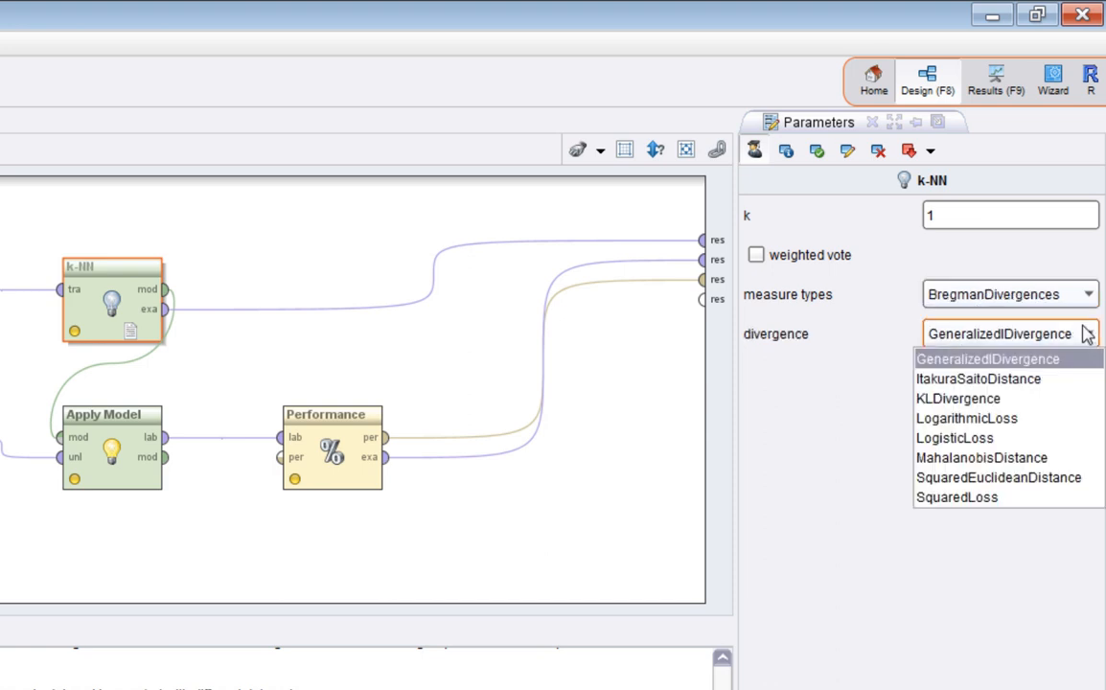
Set the k-NN measure type back to MixedMeasures.
{"action": "left_click", "coordinate": [1026, 298]}
{"action": "left_click", "coordinate": [959, 316]}
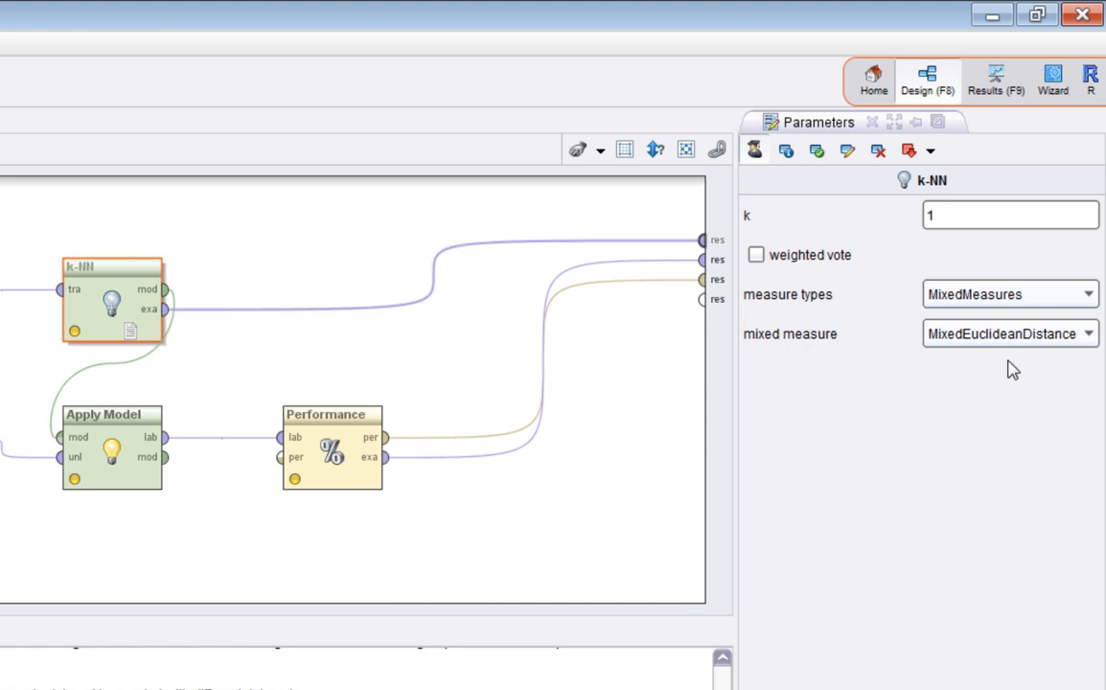
{"action": "left_click", "coordinate": [1007, 294]}
{"action": "left_click", "coordinate": [1007, 299]}
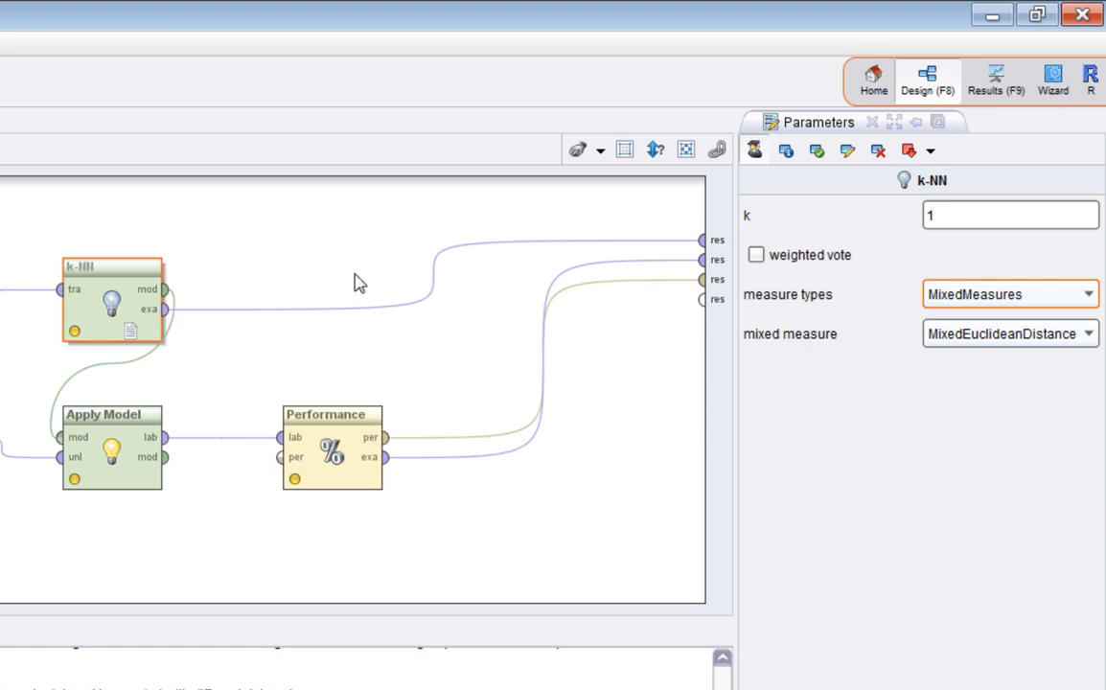
Run the process with a pause after the first Generate Data operator to view its example set, and resume it to completion.
{"action": "left_click", "coordinate": [113, 307]}
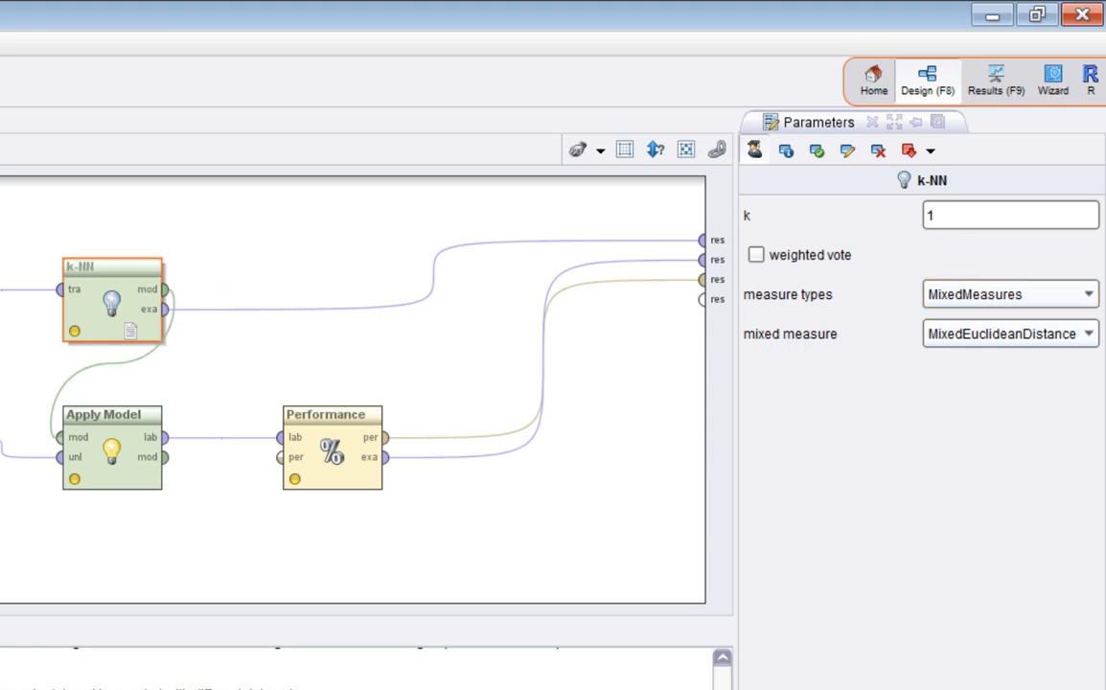
{"action": "left_click", "coordinate": [0, 288]}
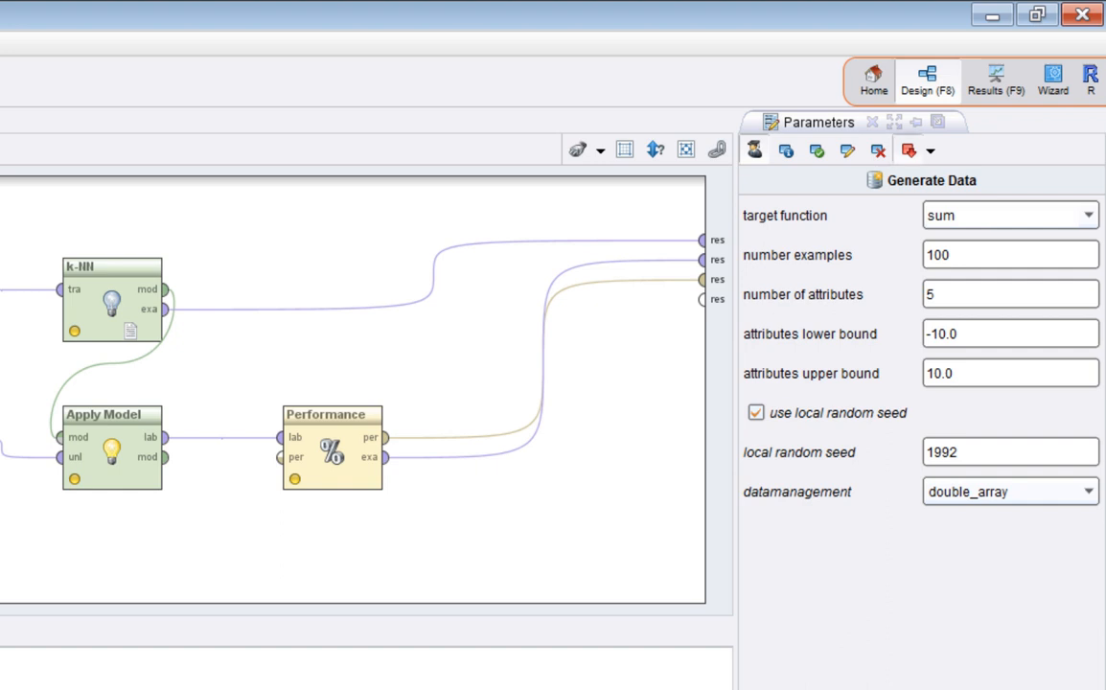
{"action": "key", "text": "F9"}
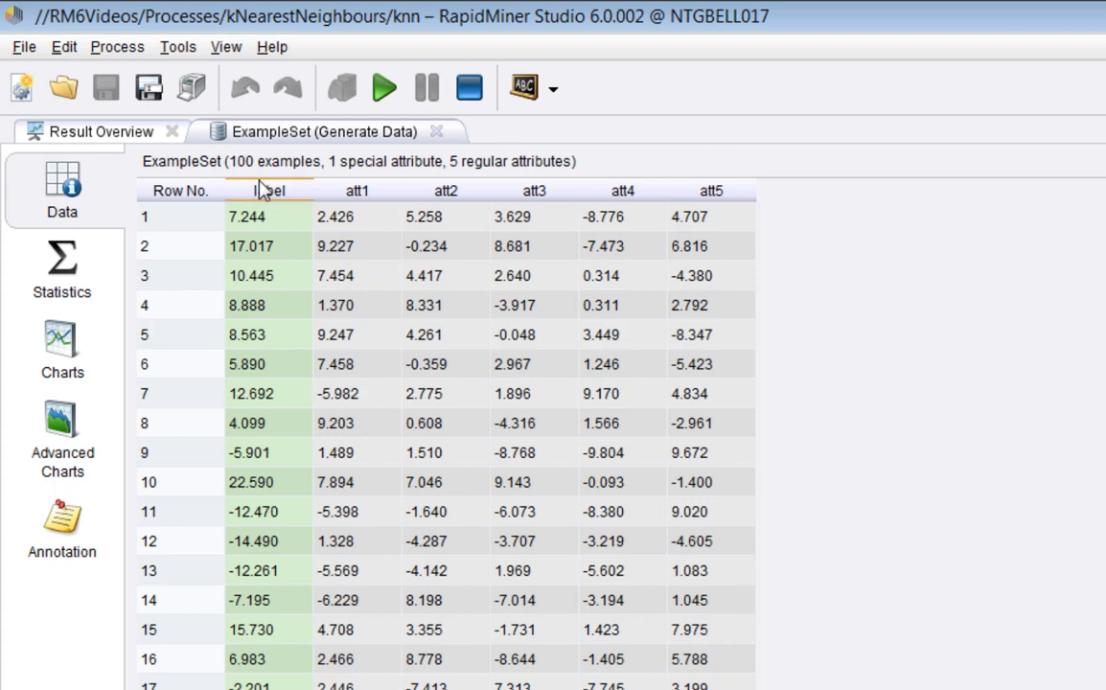
{"action": "left_click", "coordinate": [386, 94]}
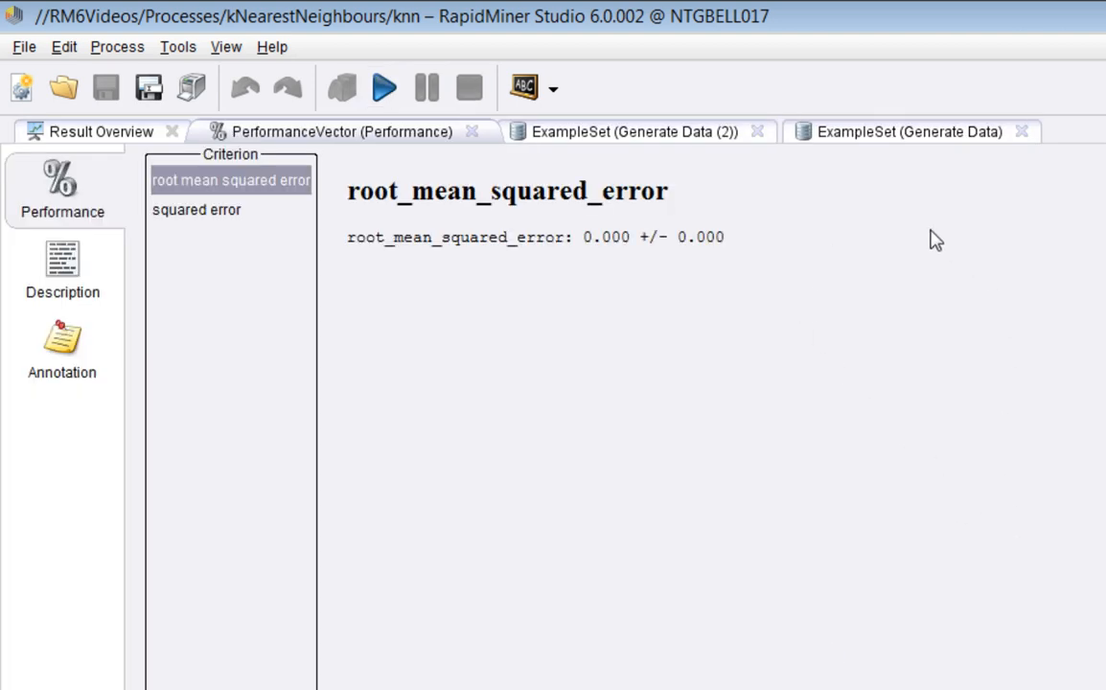
Review both resulting example sets and the performance vector's root mean squared error and squared error criteria, and return to the process design.
{"action": "left_click", "coordinate": [854, 133]}
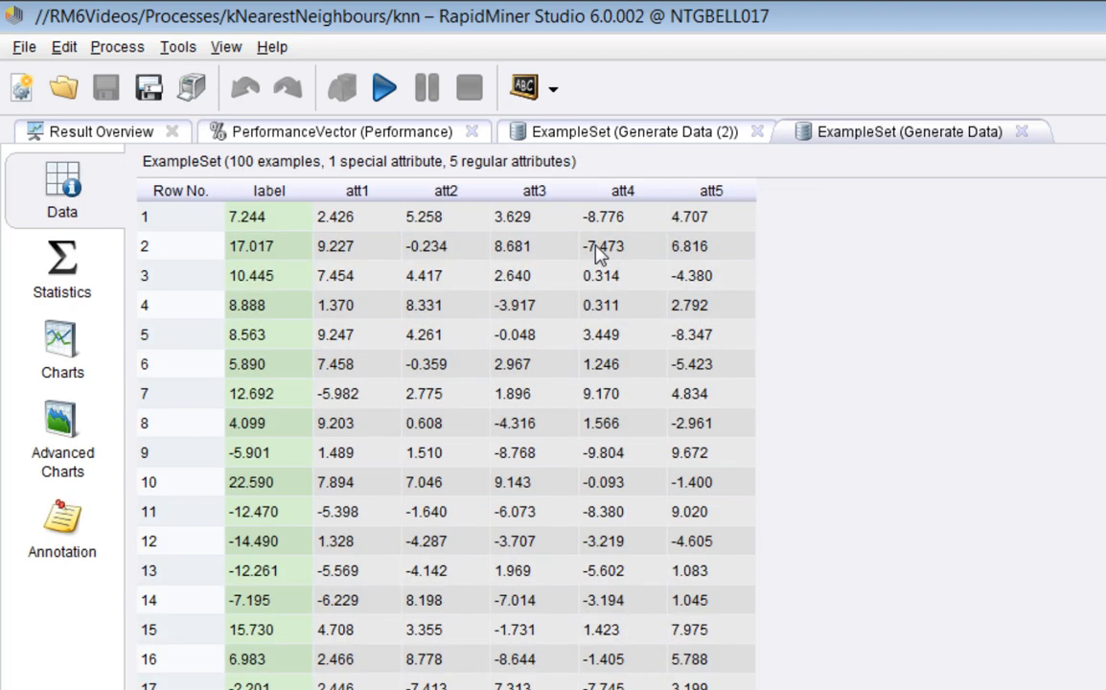
{"action": "left_click", "coordinate": [587, 140]}
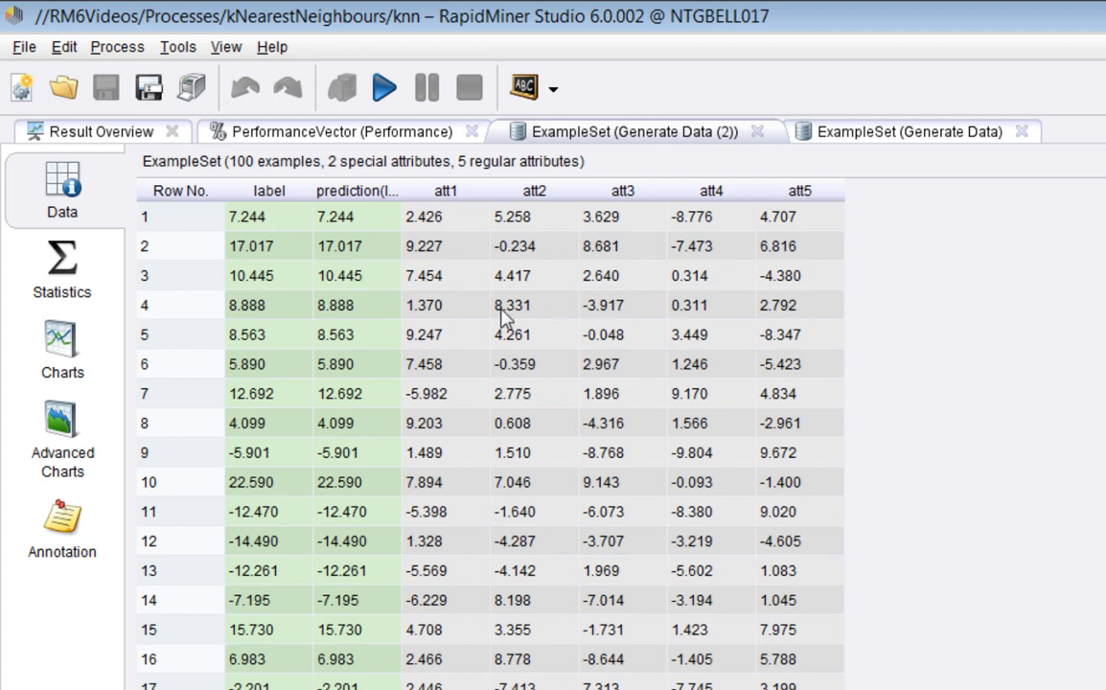
{"action": "left_click", "coordinate": [338, 134]}
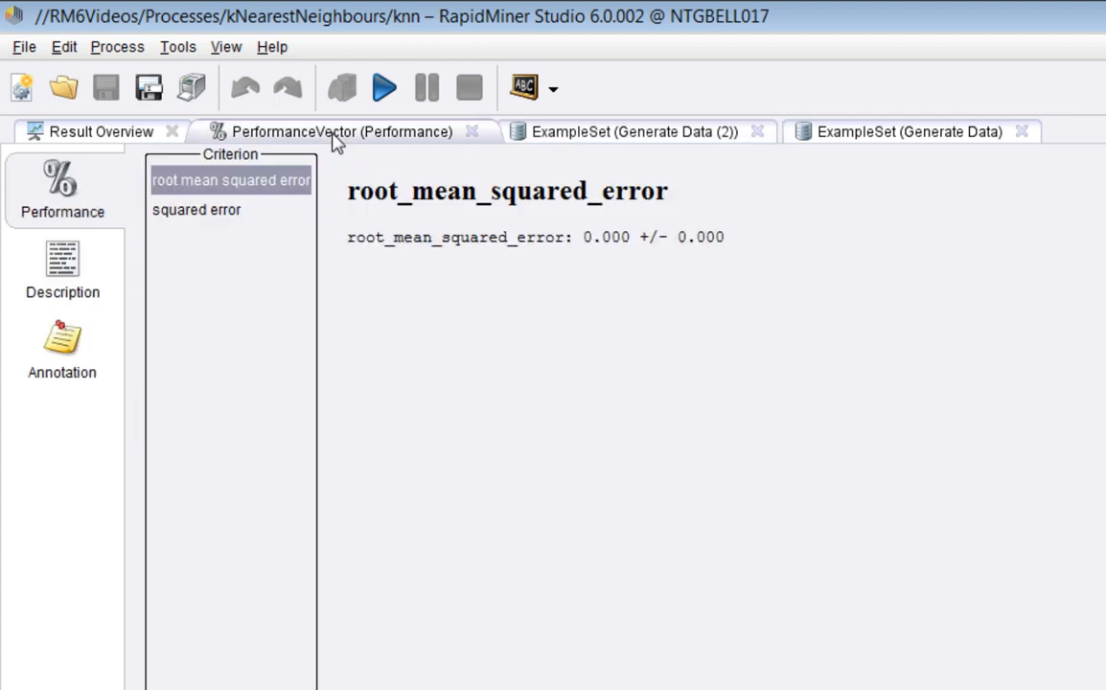
{"action": "left_click", "coordinate": [212, 211]}
{"action": "left_click", "coordinate": [191, 180]}
{"action": "left_click", "coordinate": [213, 212]}
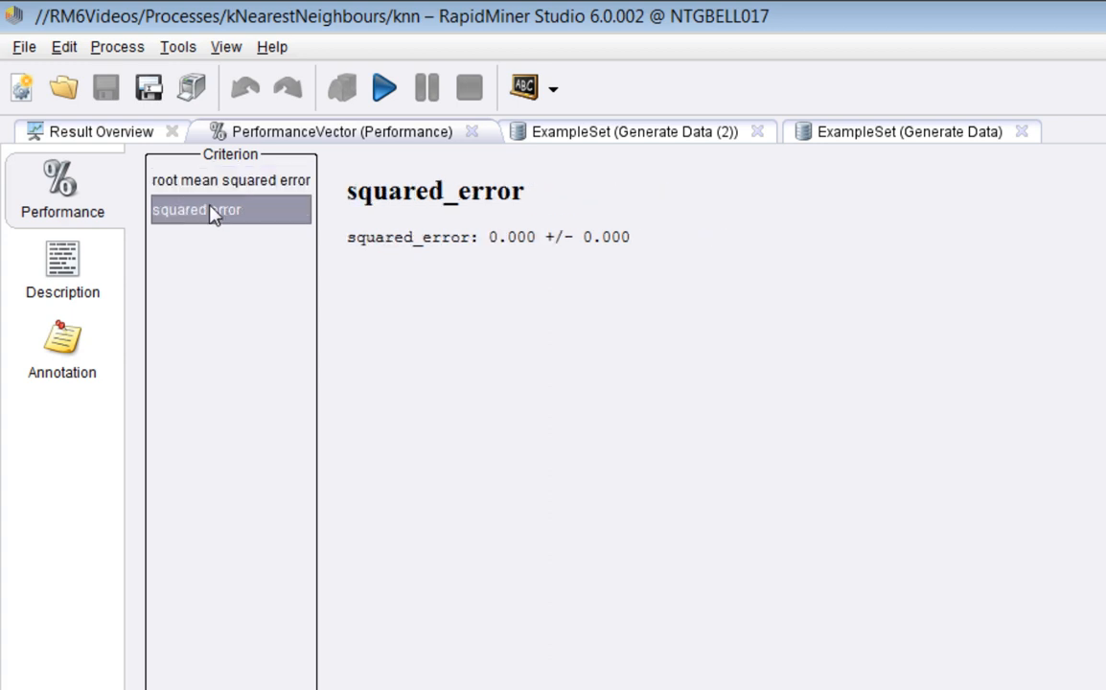
{"action": "left_click", "coordinate": [212, 189]}
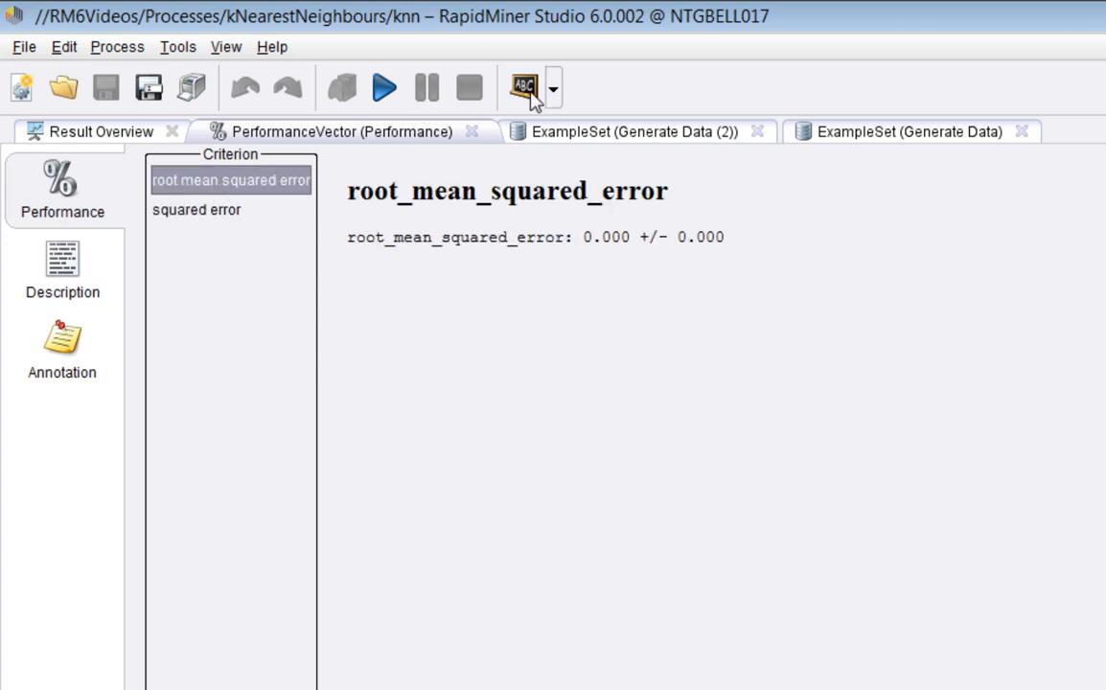
{"action": "key", "text": "F8"}
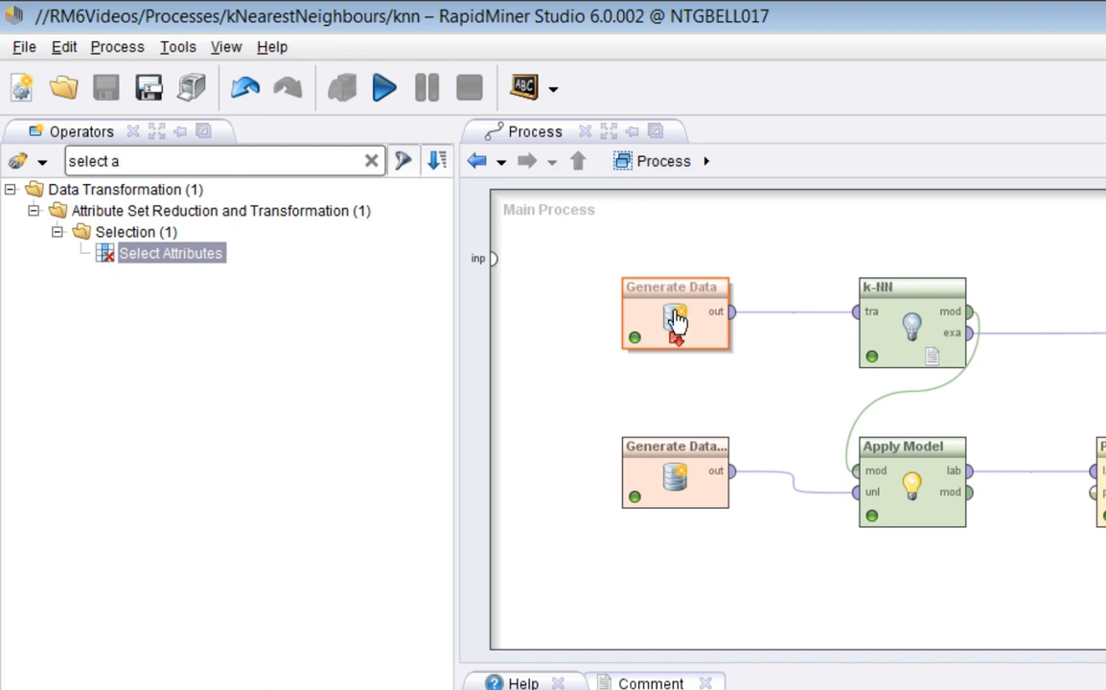
Remove the breakpoint after the first Generate Data operator and review the parameters of both Generate Data operators, Apply Model and Performance.
{"action": "key", "text": "F7"}
{"action": "left_click", "coordinate": [917, 288]}
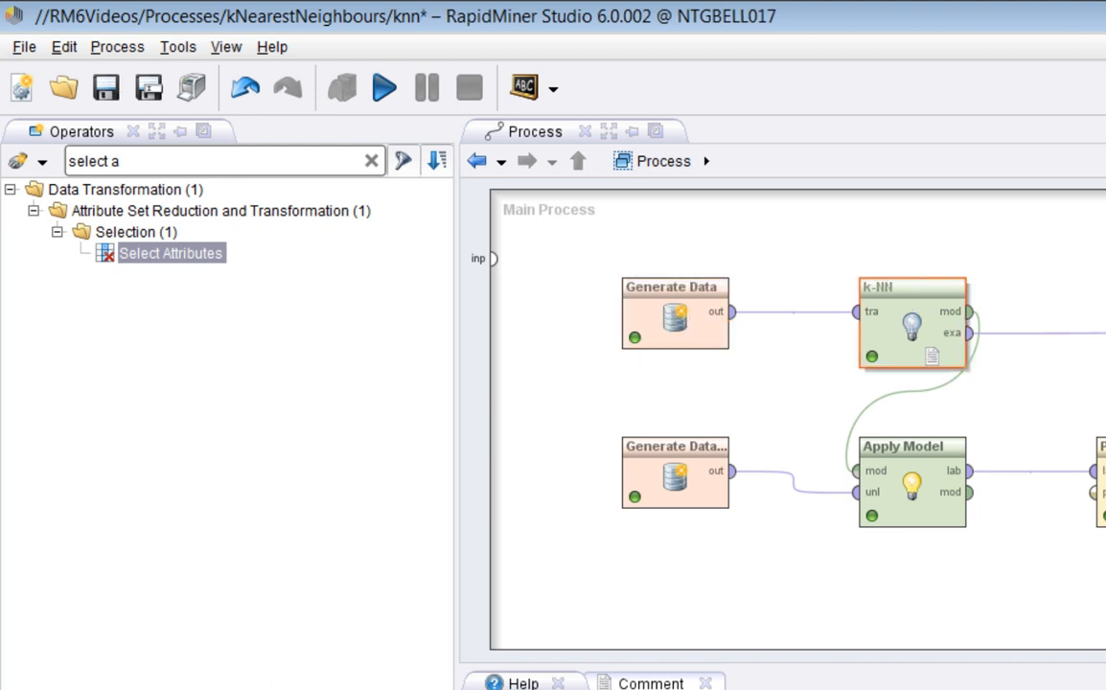
{"action": "left_click", "coordinate": [582, 275]}
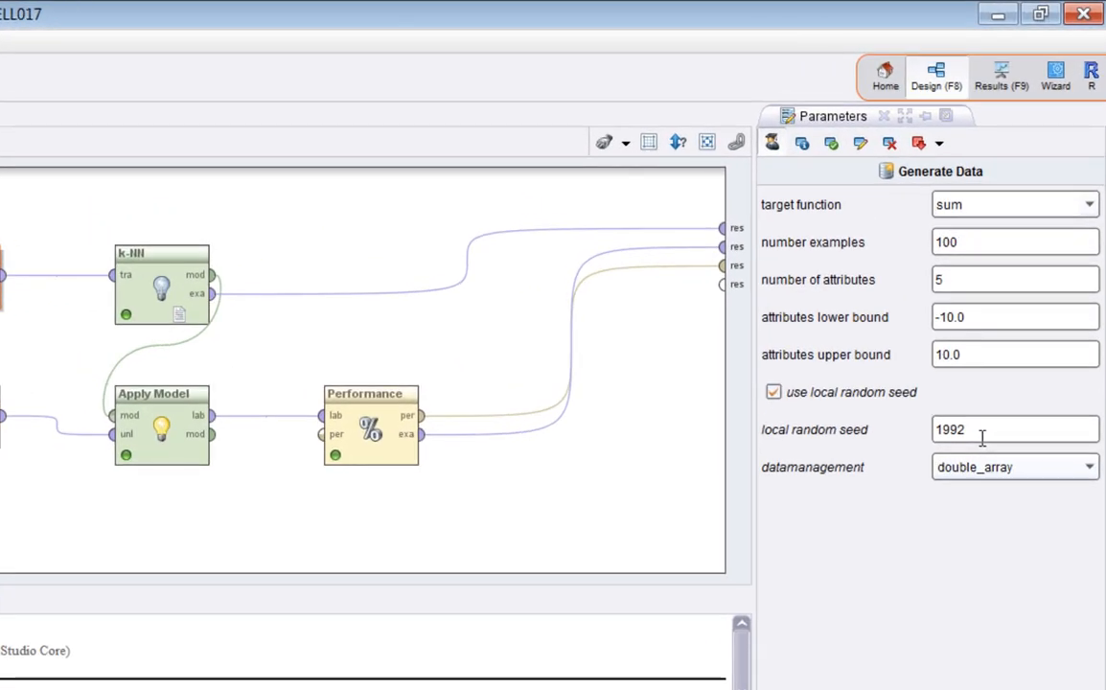
{"action": "left_click", "coordinate": [44, 398]}
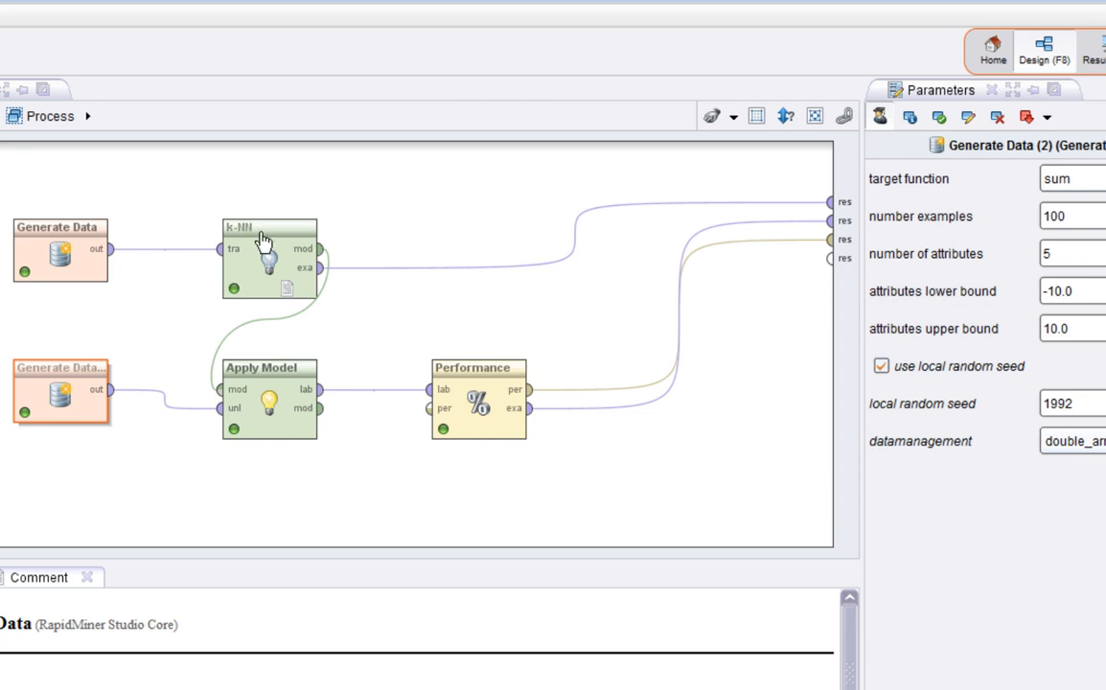
{"action": "left_click", "coordinate": [256, 405]}
{"action": "left_click", "coordinate": [437, 360]}
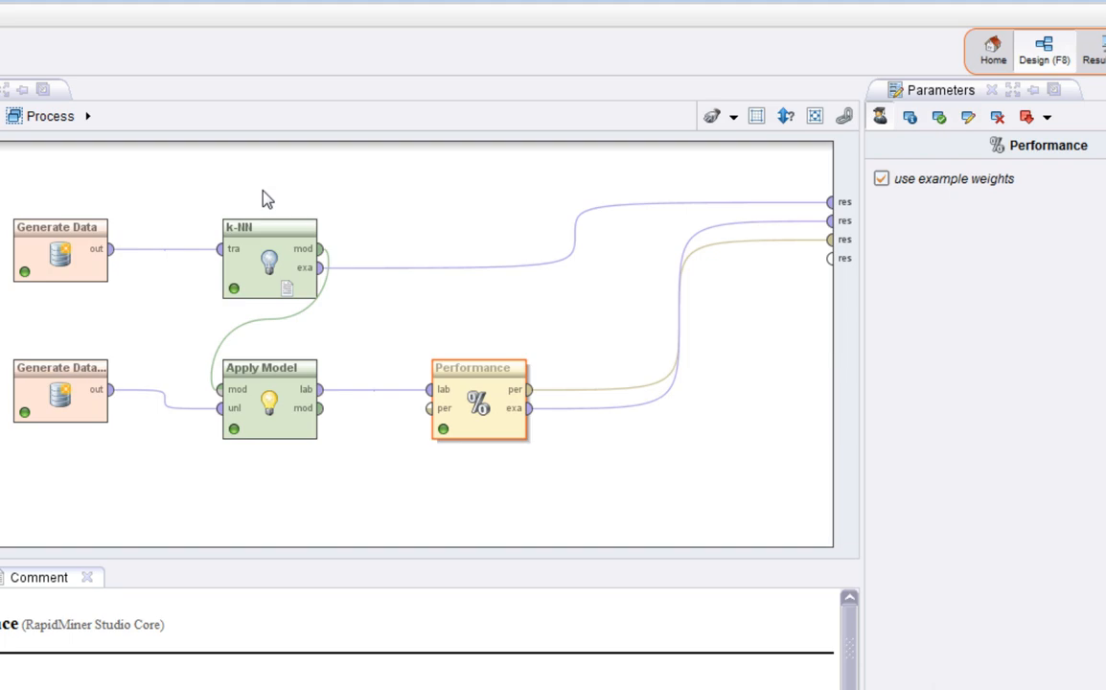
Set the k-NN operator's k to 2 and run the process.
{"action": "left_click", "coordinate": [271, 240]}
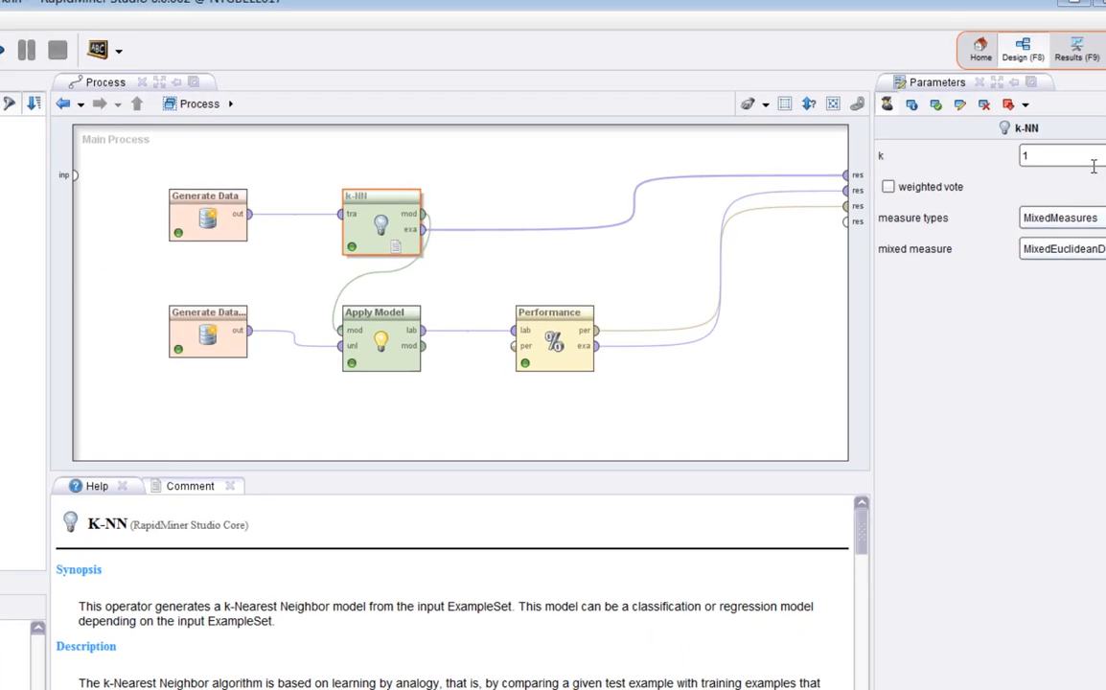
{"action": "left_click_drag", "start_coordinate": [1088, 158], "coordinate": [917, 158]}
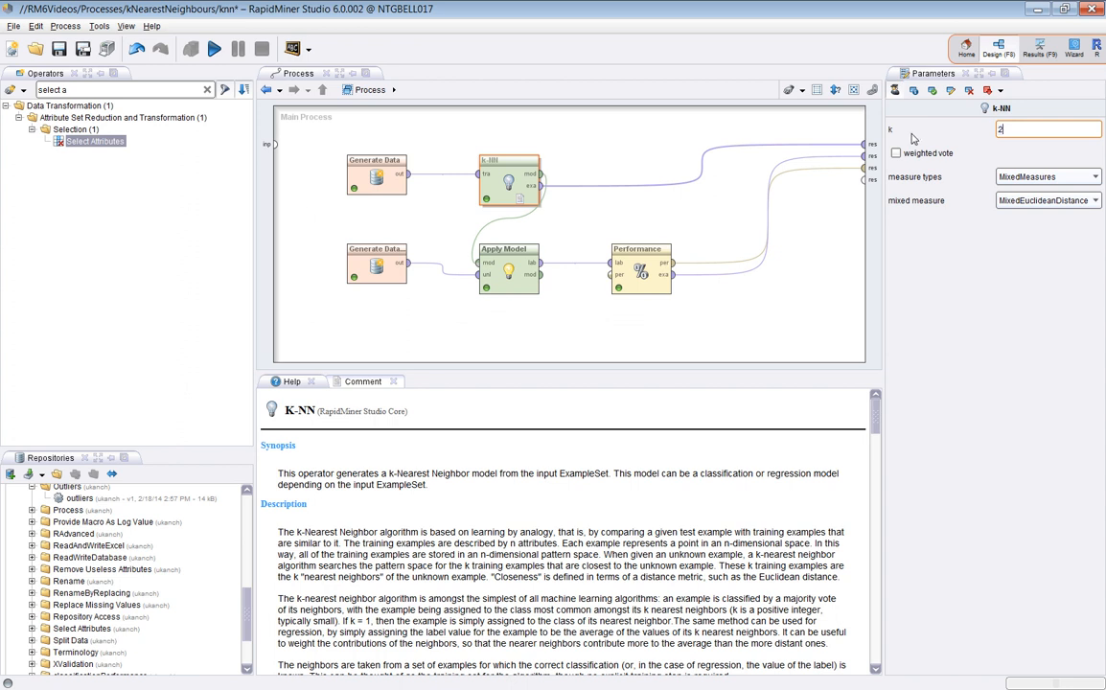
{"action": "left_click", "coordinate": [733, 225]}
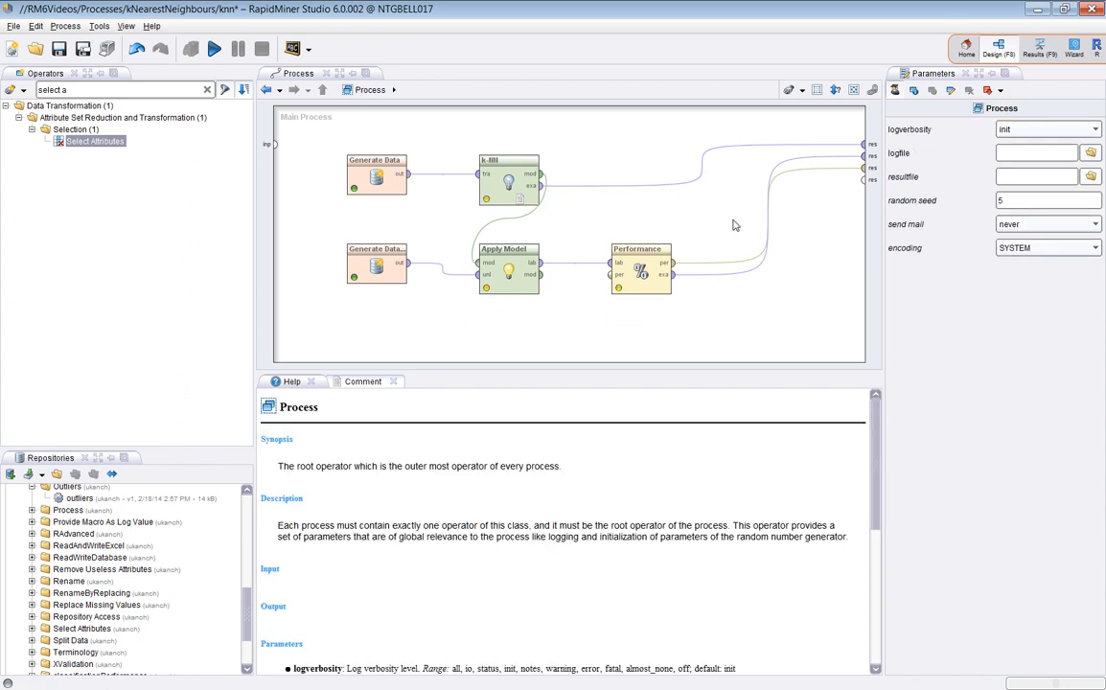
{"action": "left_click", "coordinate": [214, 48]}
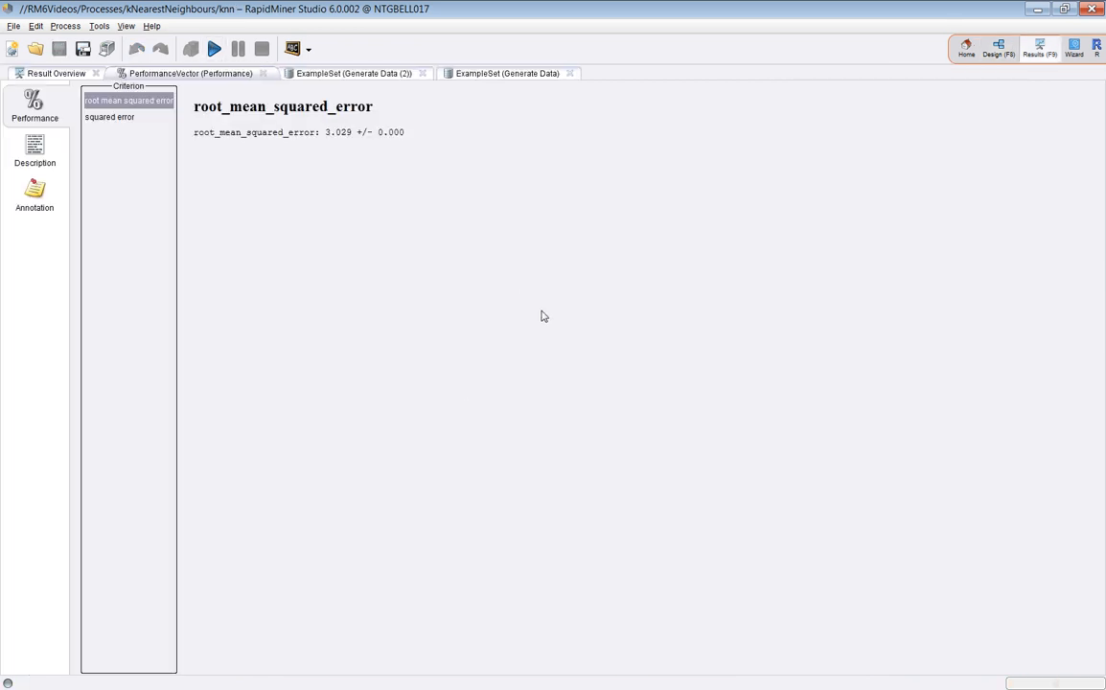
Review the Generate Data (2) predictions as a table and scatter chart alongside the root mean squared error, and return to the process design.
{"action": "left_click", "coordinate": [498, 43]}
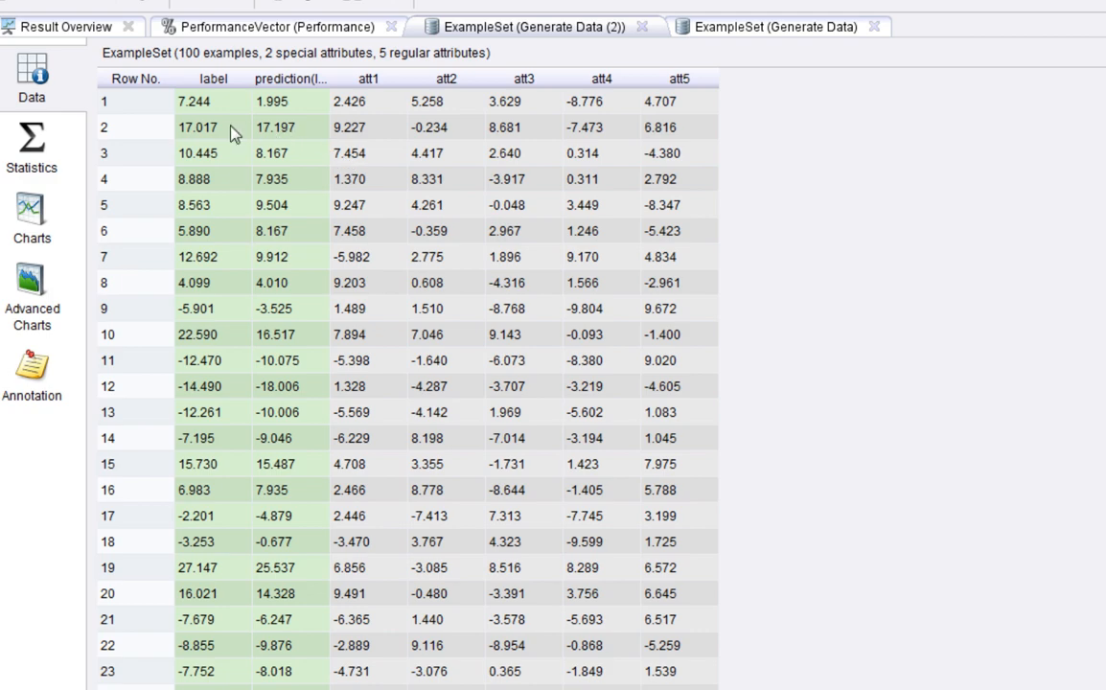
{"action": "left_click", "coordinate": [29, 219]}
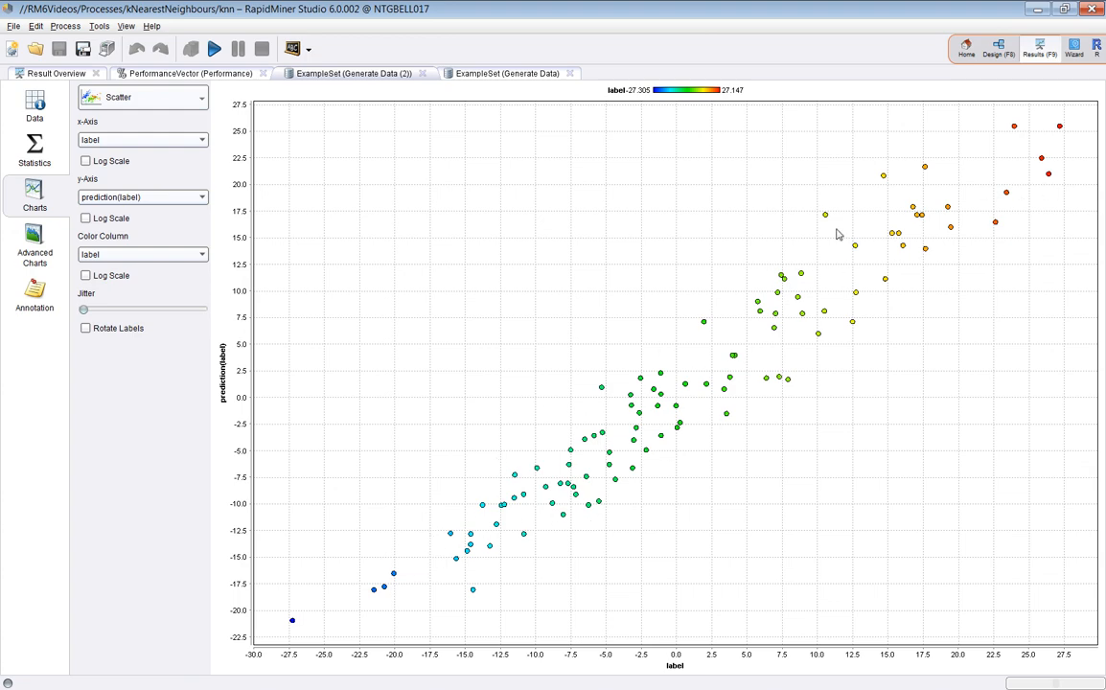
{"action": "left_click", "coordinate": [218, 77]}
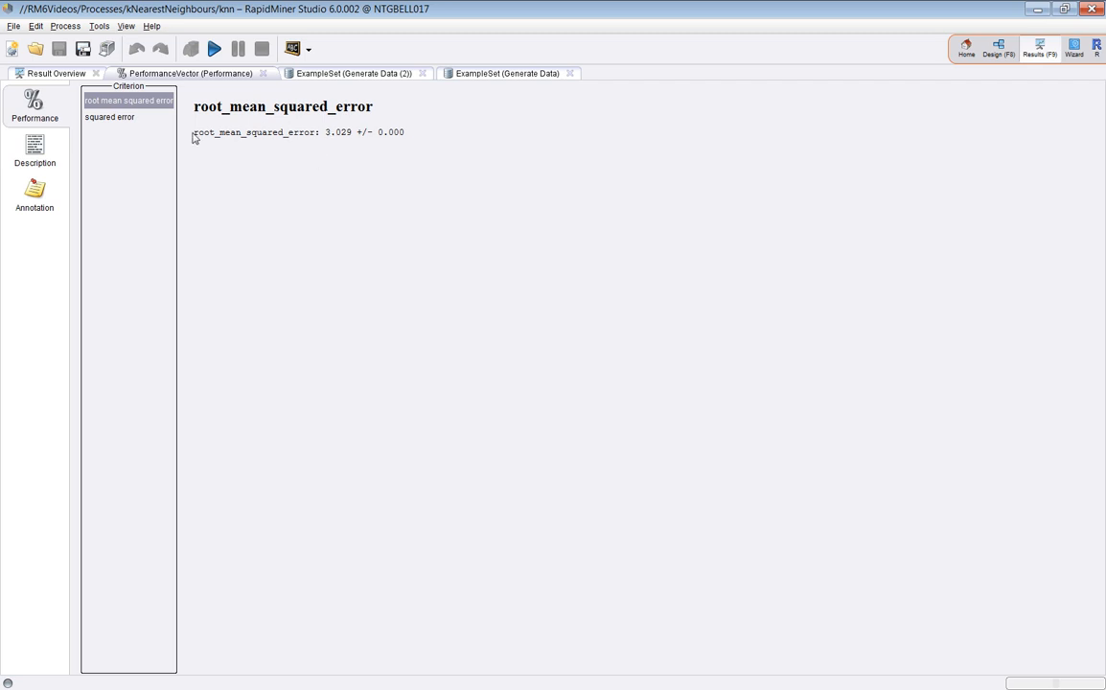
{"action": "left_click", "coordinate": [324, 74]}
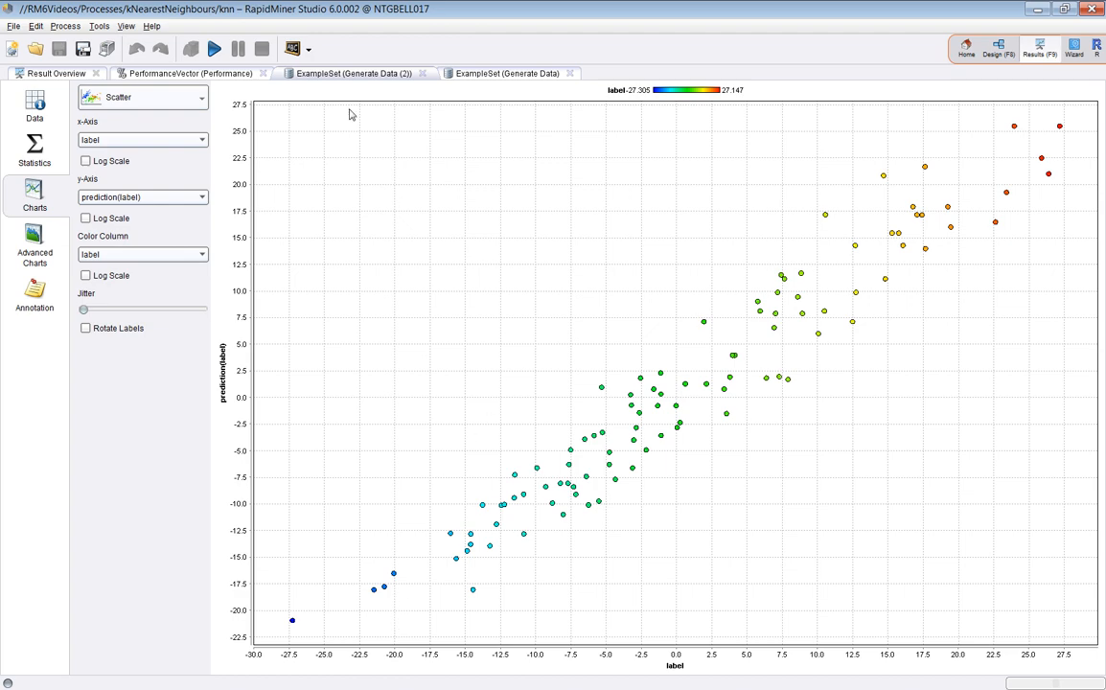
{"action": "left_click", "coordinate": [165, 74]}
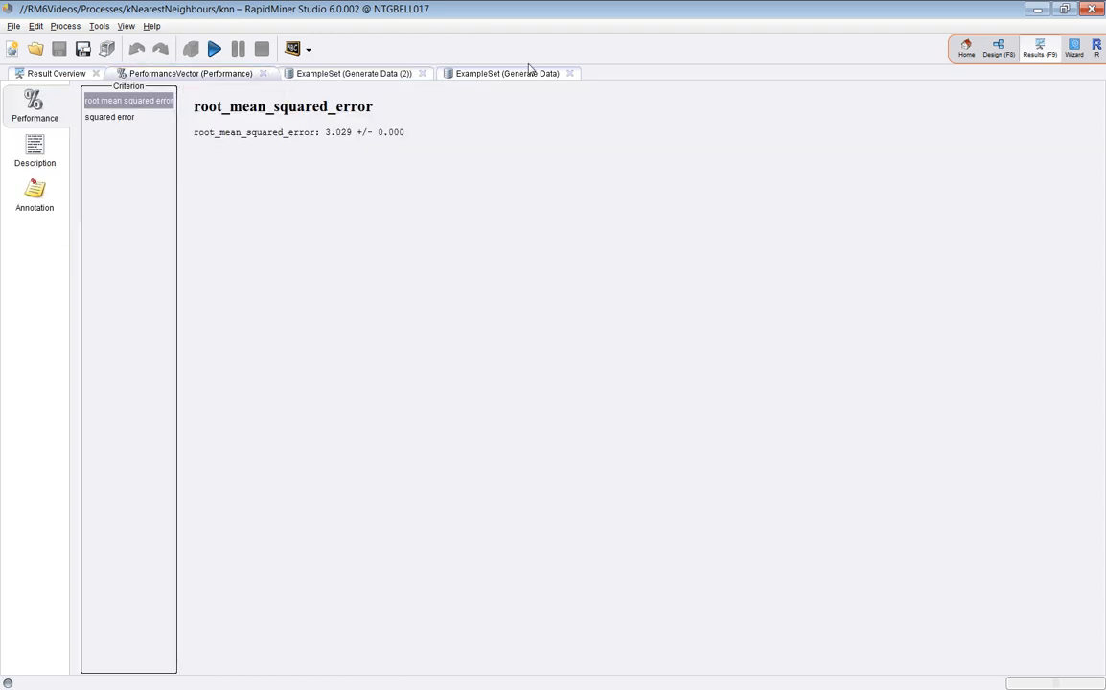
{"action": "key", "text": "F8"}
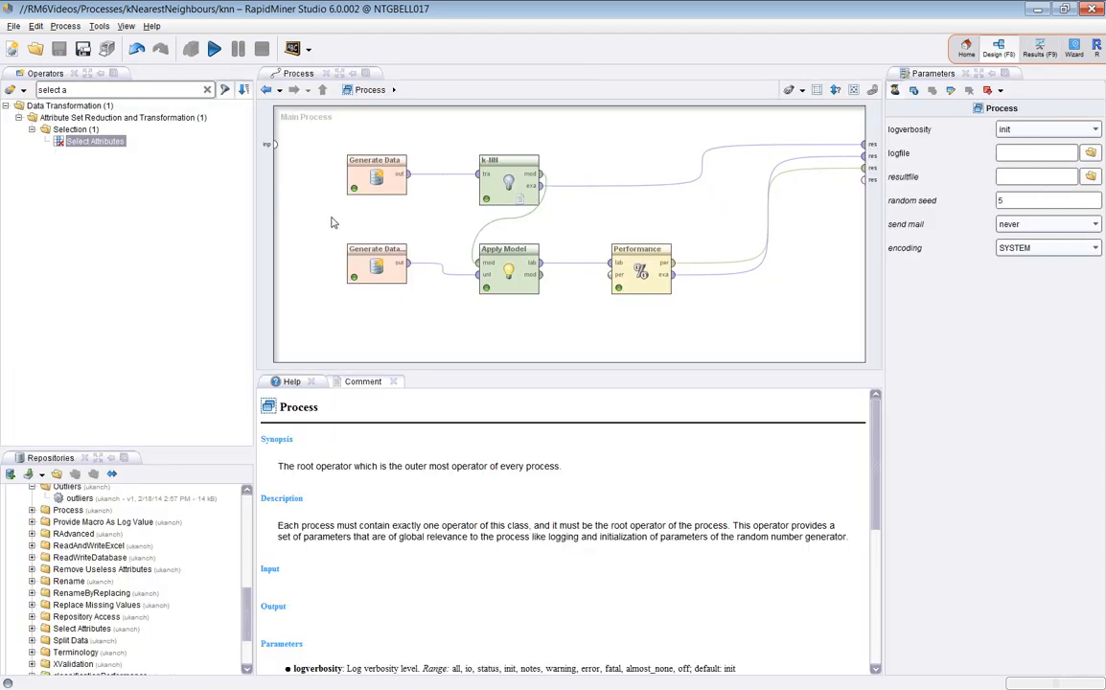
Turn off the local random seed for both Generate Data operators and run the process.
{"action": "left_click", "coordinate": [501, 189]}
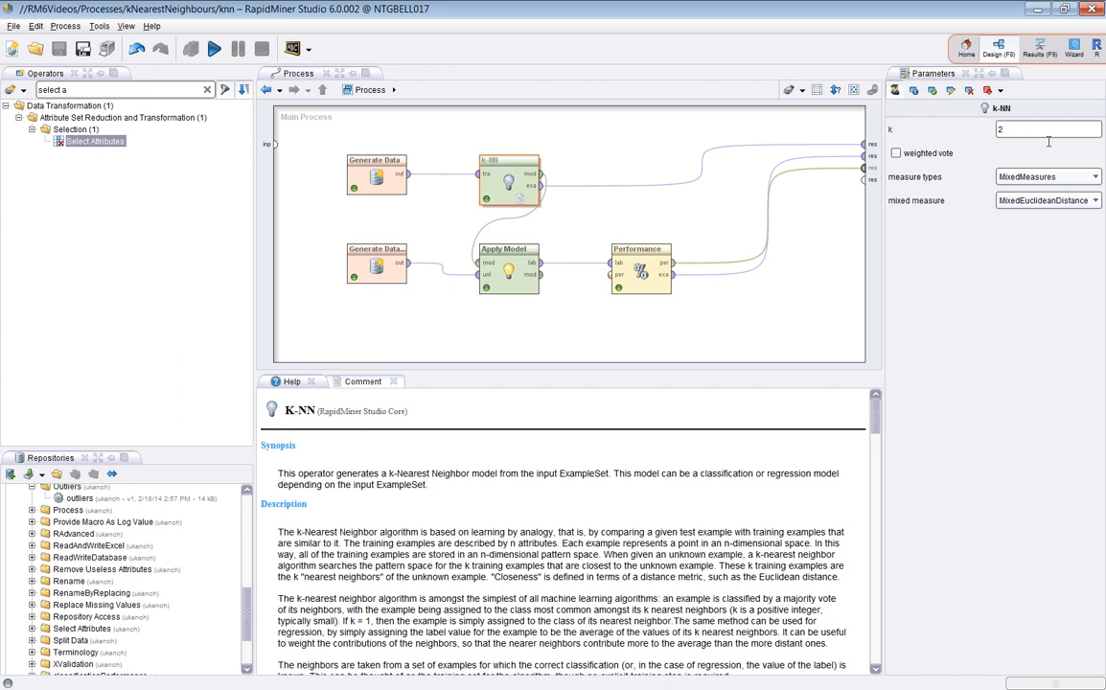
{"action": "left_click", "coordinate": [357, 251]}
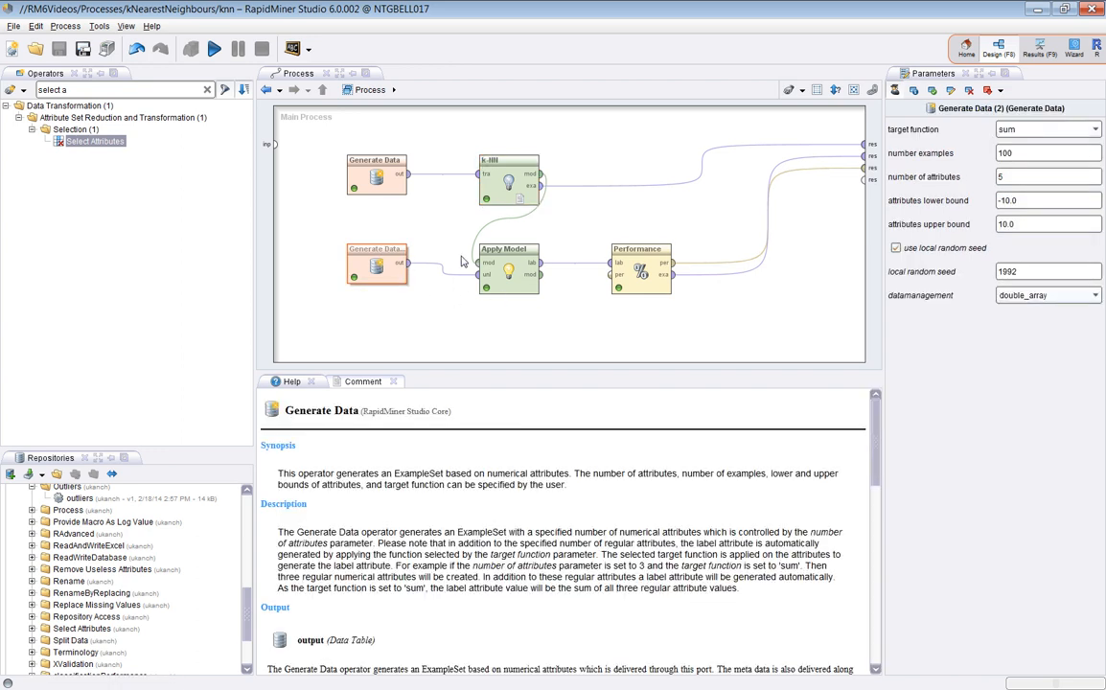
{"action": "left_click", "coordinate": [976, 247]}
{"action": "left_click", "coordinate": [365, 182]}
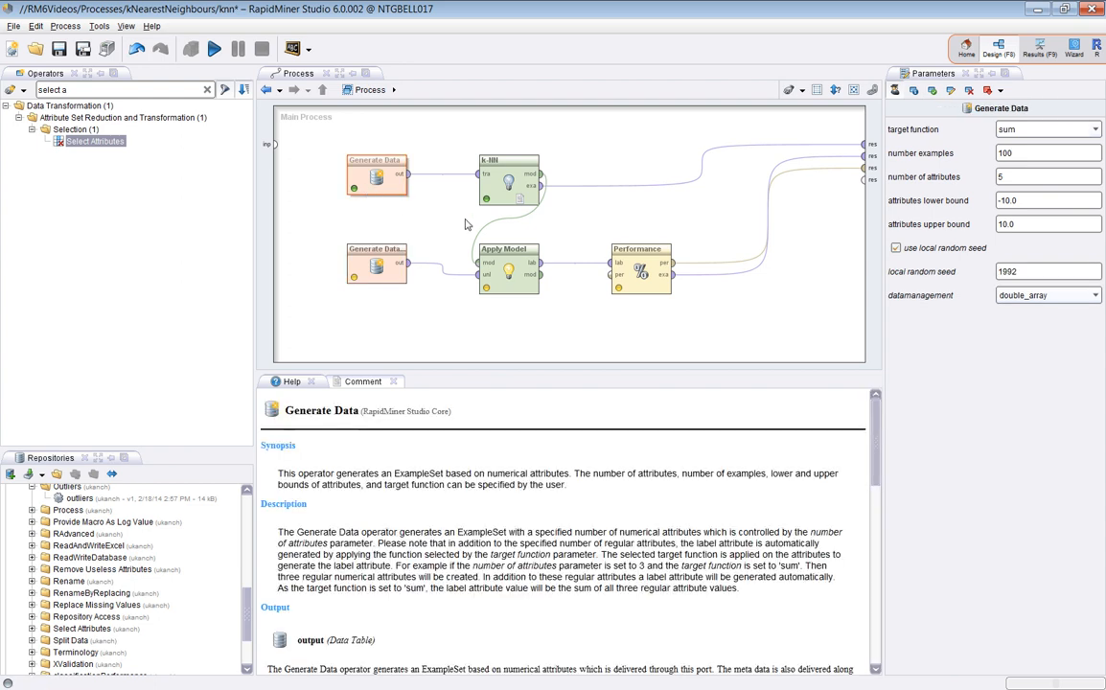
{"action": "left_click", "coordinate": [927, 249]}
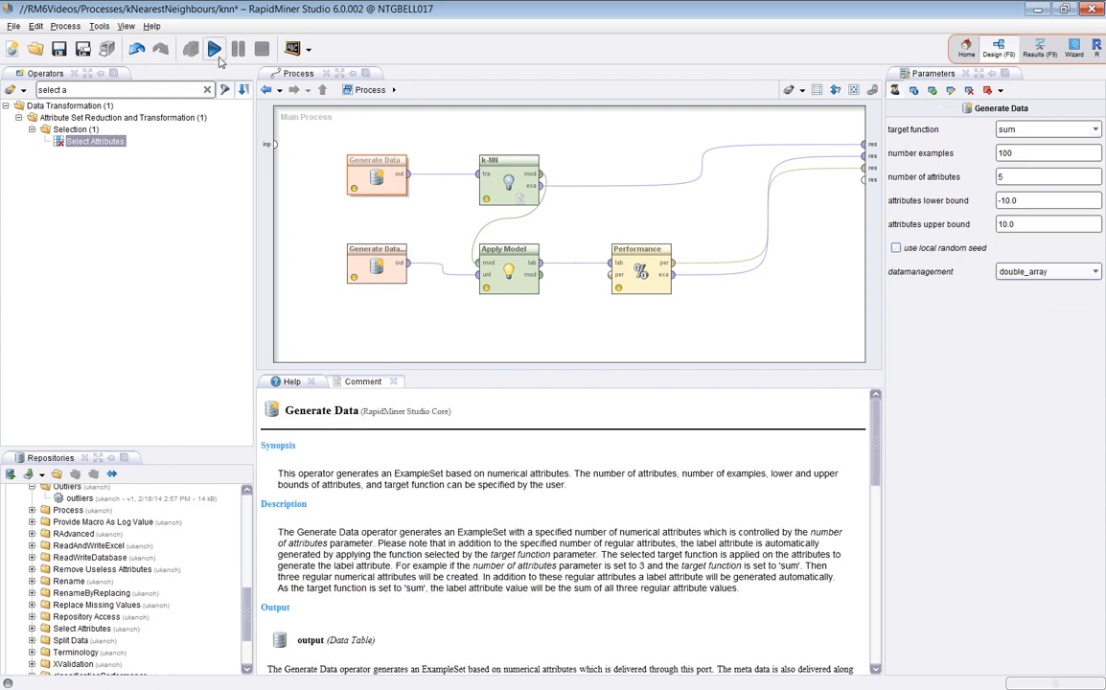
{"action": "key", "text": "F11"}
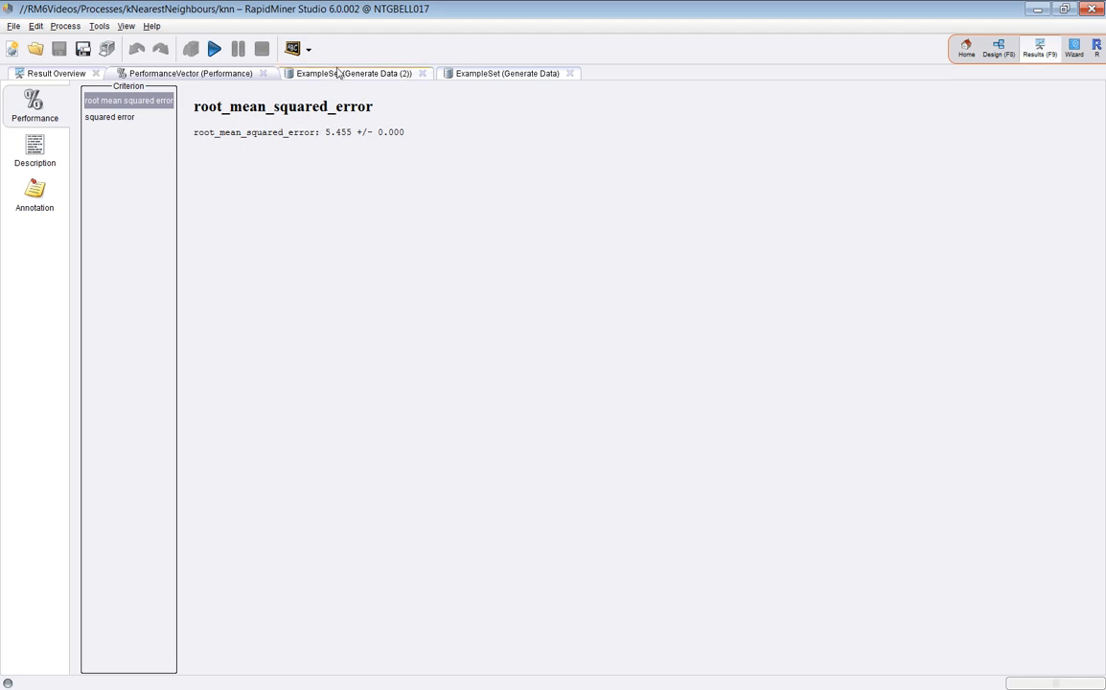
Examine the Generate Data (2) scatter chart of label against prediction, and return to the k-NN operator's parameters in the process design.
{"action": "left_click", "coordinate": [304, 71]}
{"action": "left_click", "coordinate": [34, 182]}
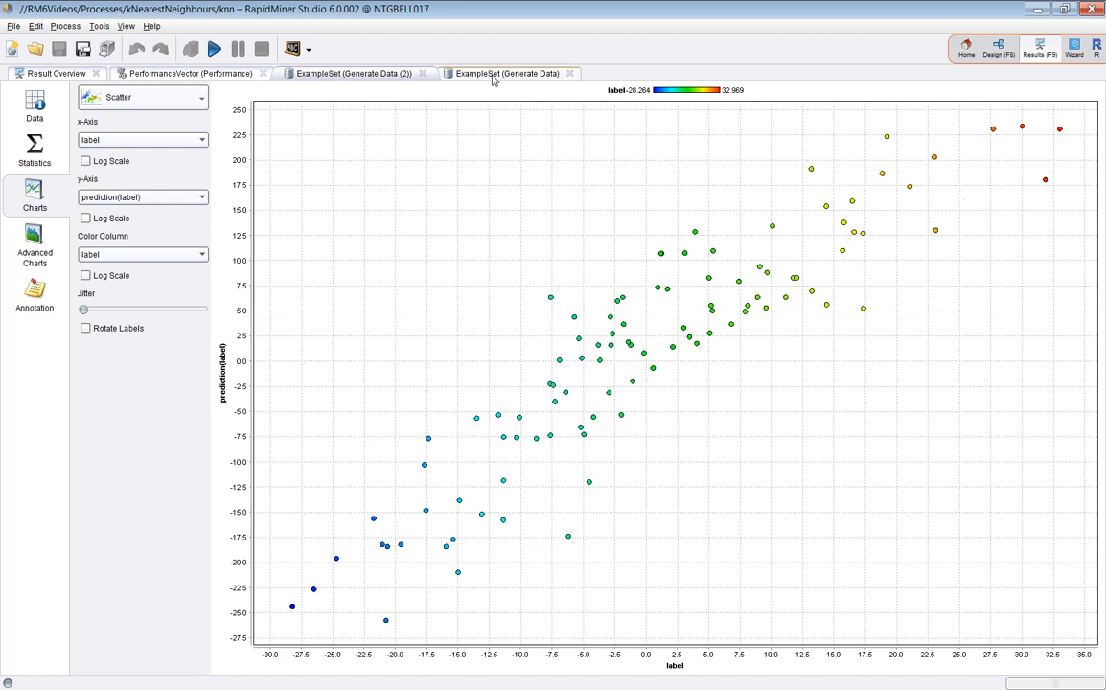
{"action": "left_click", "coordinate": [997, 48]}
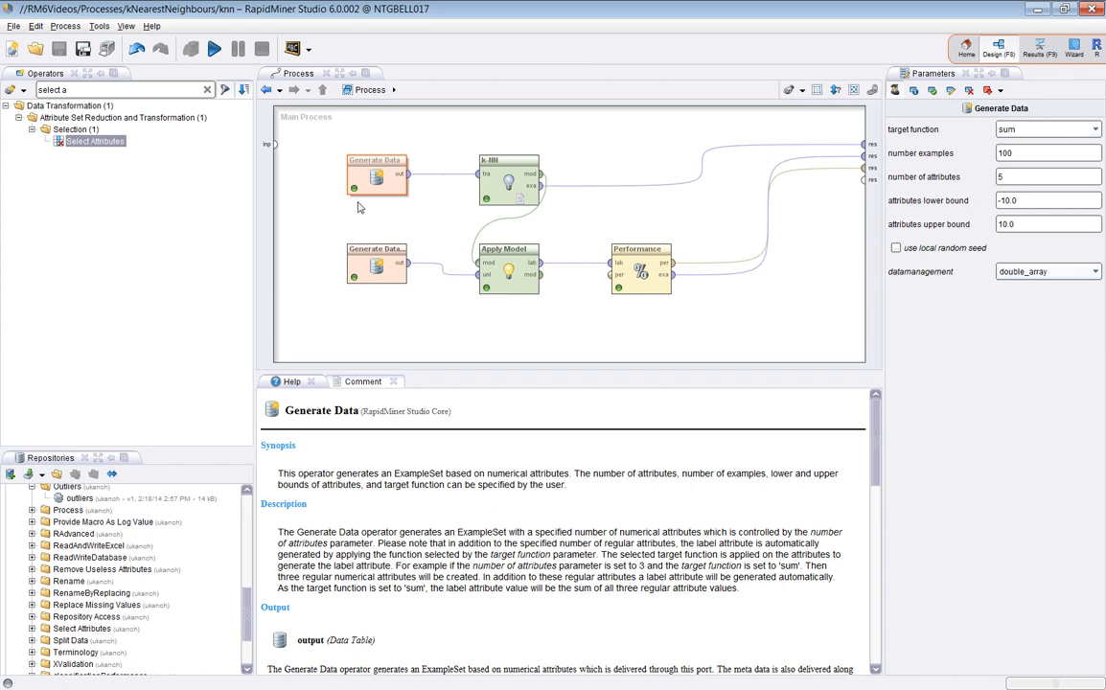
{"action": "left_click", "coordinate": [506, 170]}
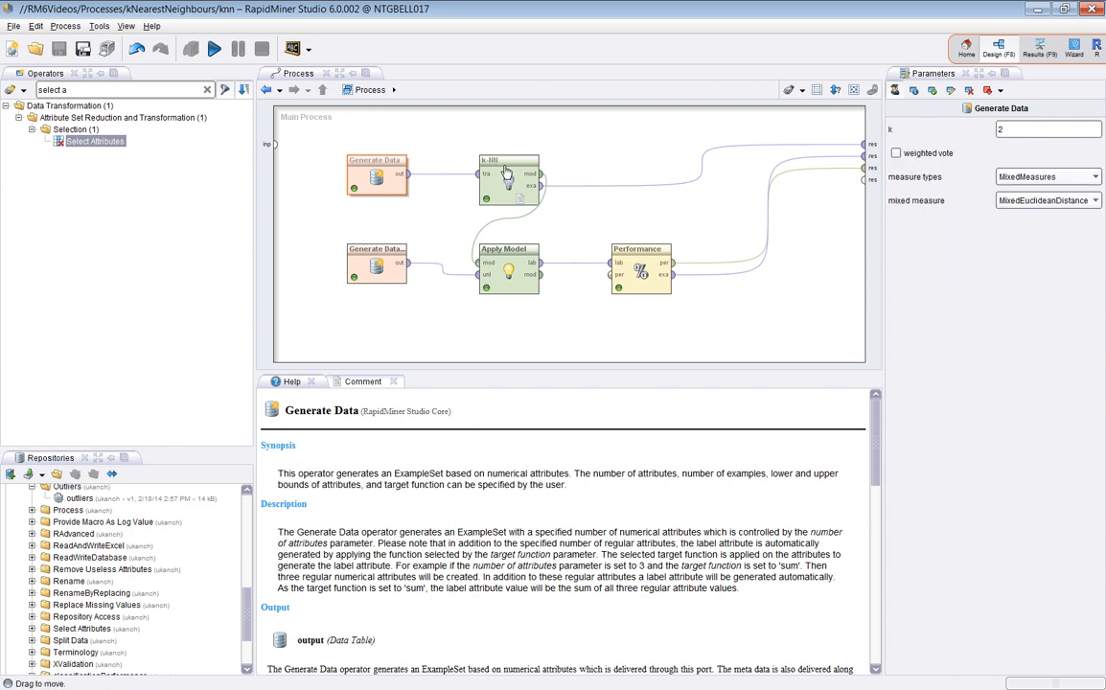
{"action": "left_click_drag", "start_coordinate": [1042, 130], "coordinate": [906, 129]}
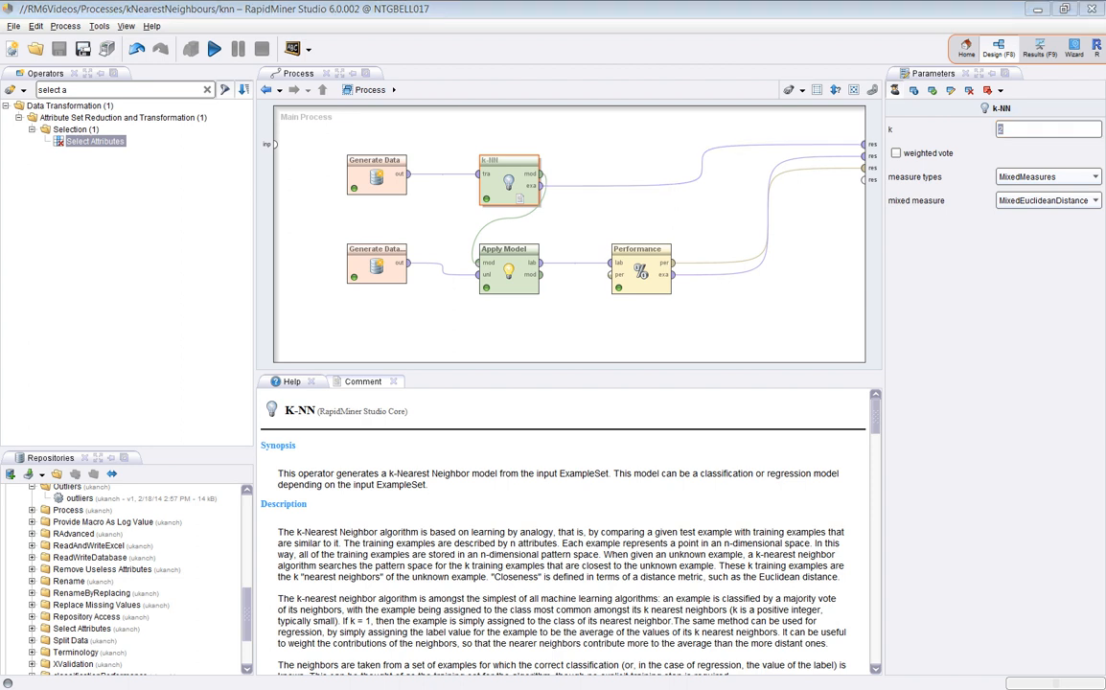
Replace the first Generate Data operator, which feeds k-NN, with Generate Nominal Data.
{"action": "left_click", "coordinate": [393, 175]}
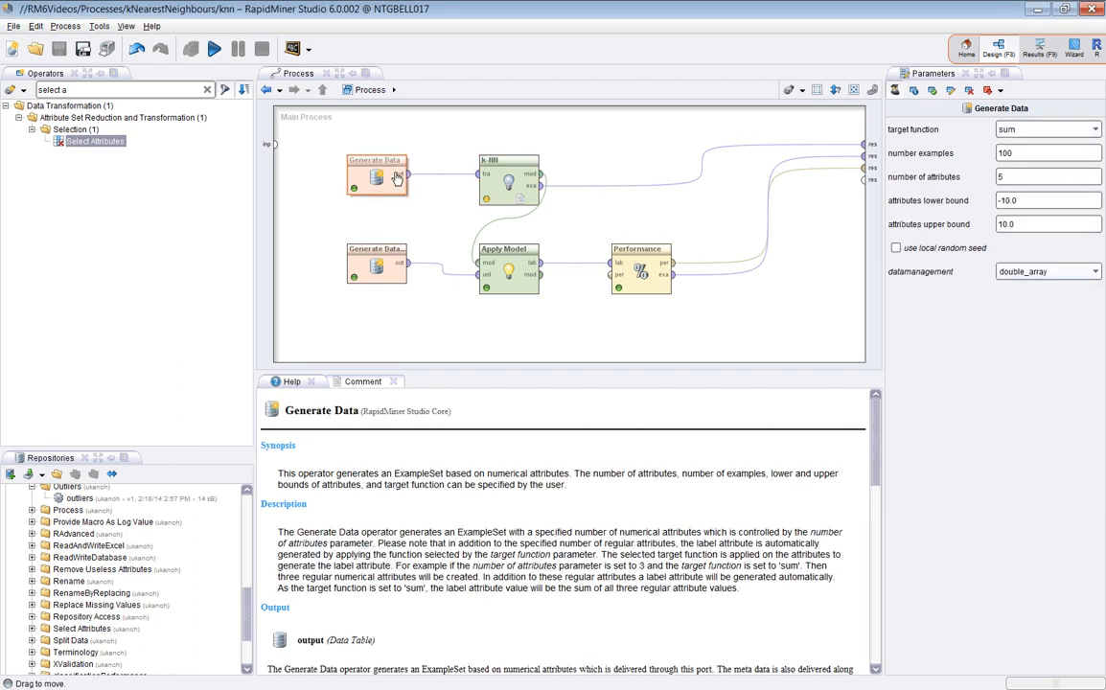
{"action": "right_click", "coordinate": [393, 174]}
{"action": "mouse_move", "coordinate": [424, 224]}
{"action": "mouse_move", "coordinate": [659, 228]}
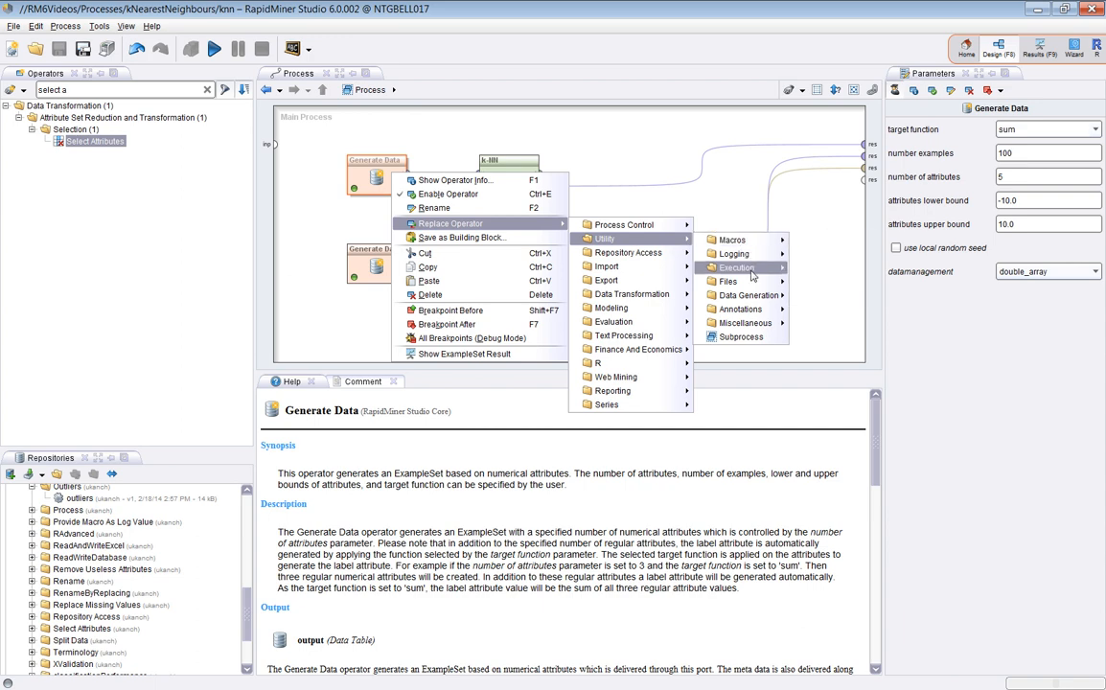
{"action": "mouse_move", "coordinate": [752, 273]}
{"action": "mouse_move", "coordinate": [757, 296]}
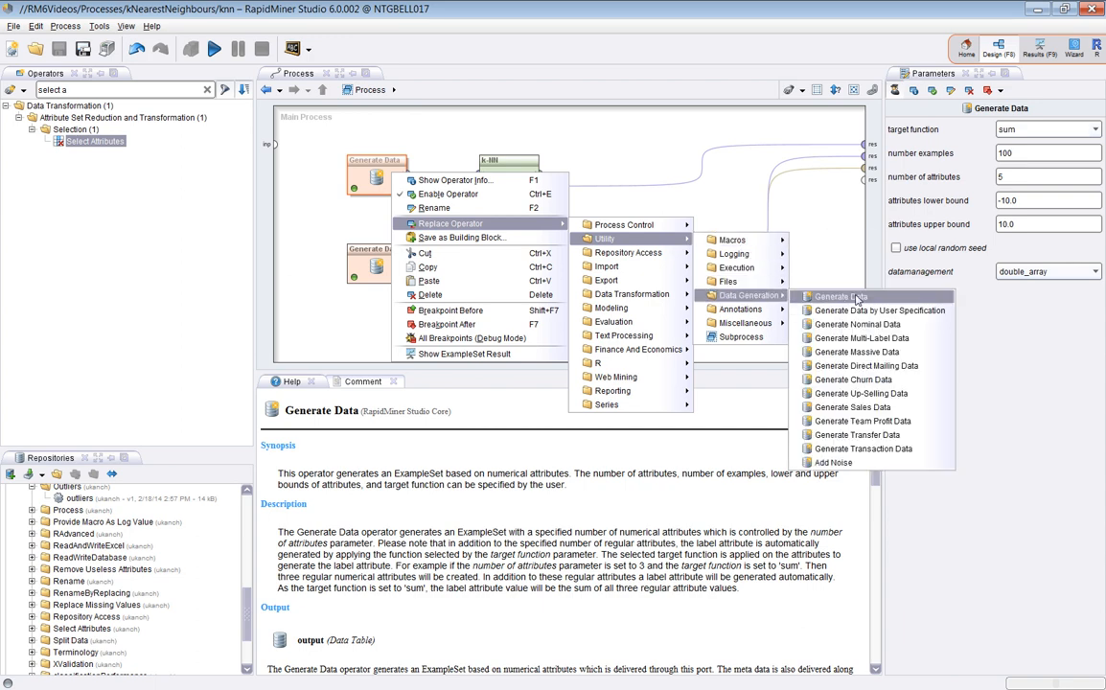
{"action": "left_click", "coordinate": [868, 327]}
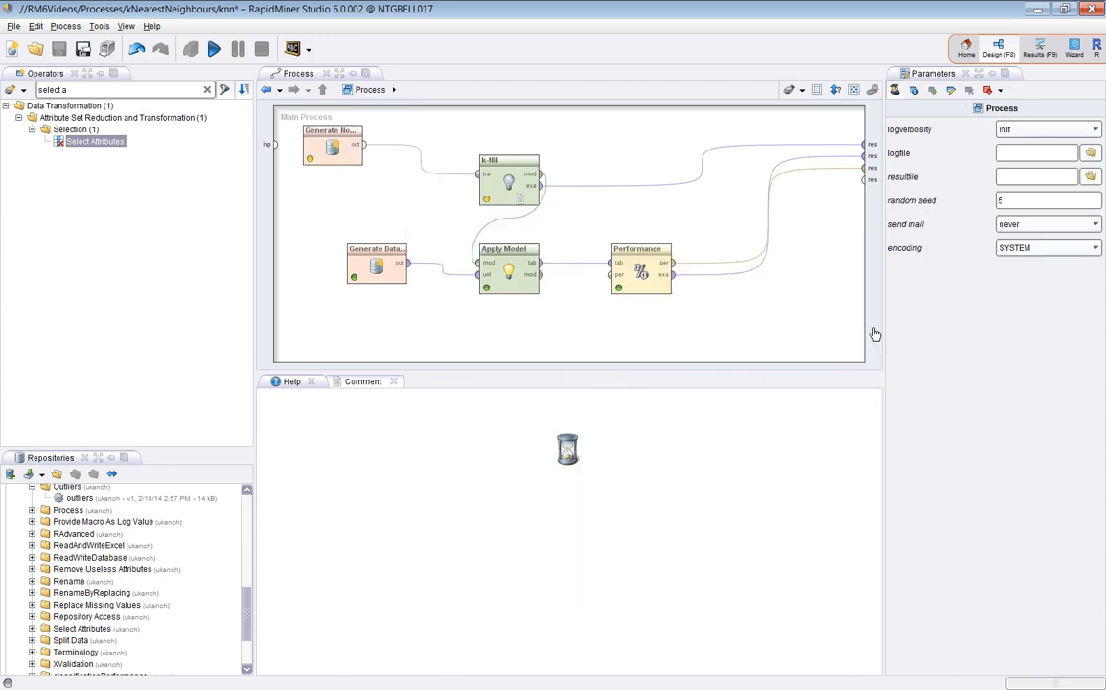
Replace the Generate Data (2) operator, which feeds Apply Model, with Generate Nominal Data.
{"action": "left_click", "coordinate": [382, 268]}
{"action": "right_click", "coordinate": [381, 269]}
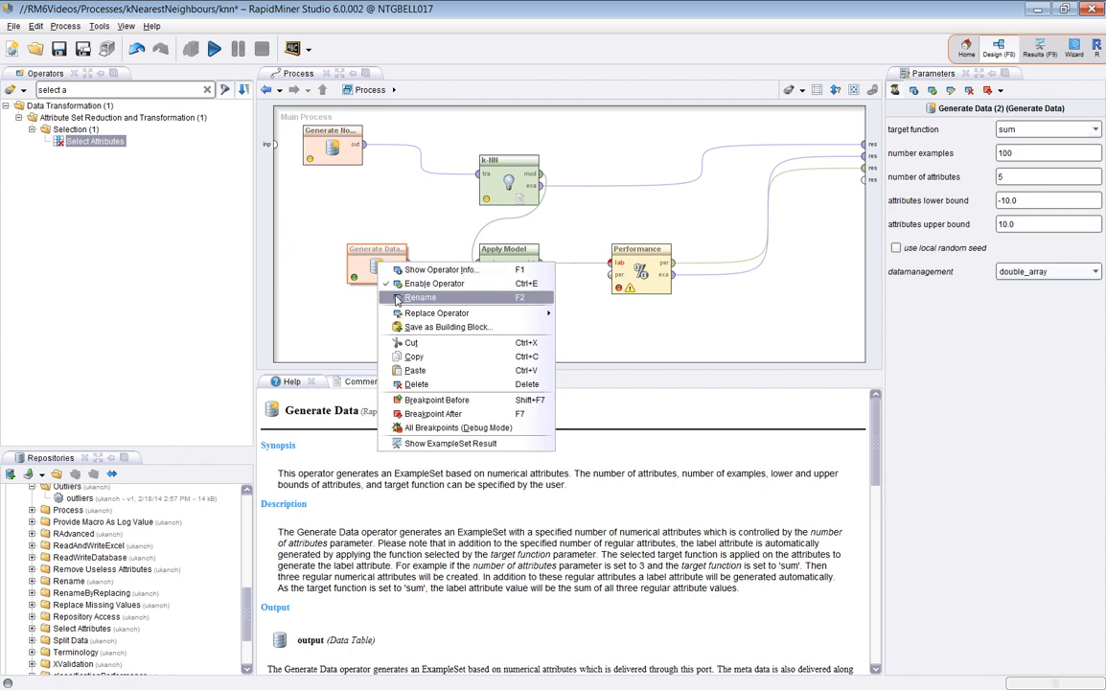
{"action": "mouse_move", "coordinate": [451, 312]}
{"action": "mouse_move", "coordinate": [624, 341]}
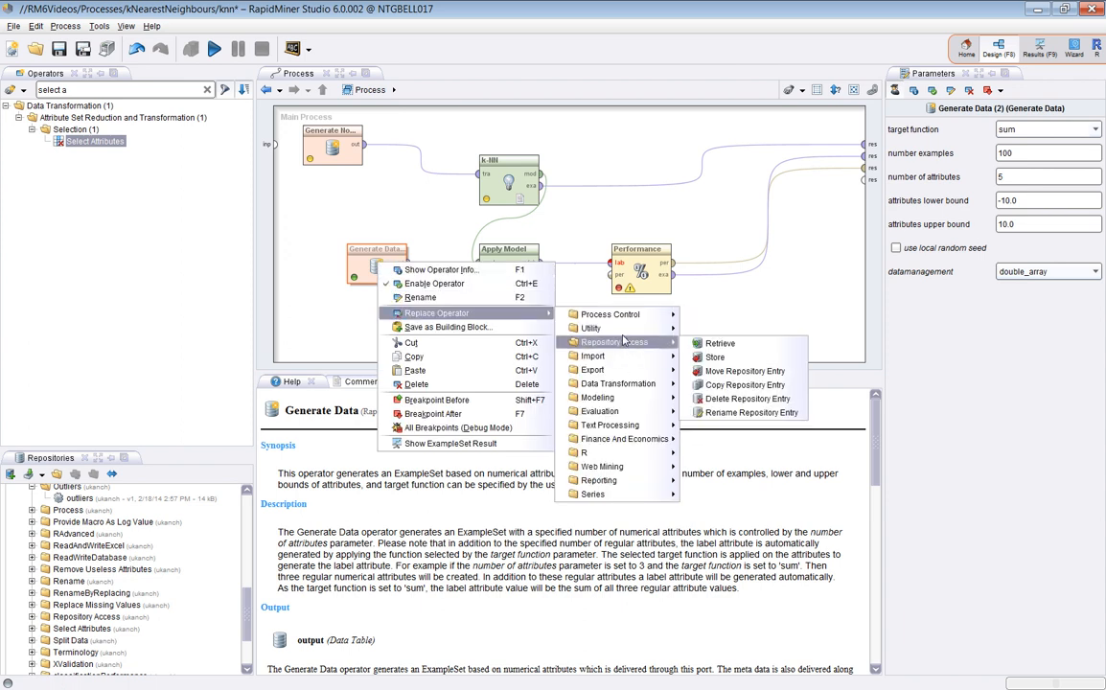
{"action": "mouse_move", "coordinate": [590, 328]}
{"action": "mouse_move", "coordinate": [734, 384]}
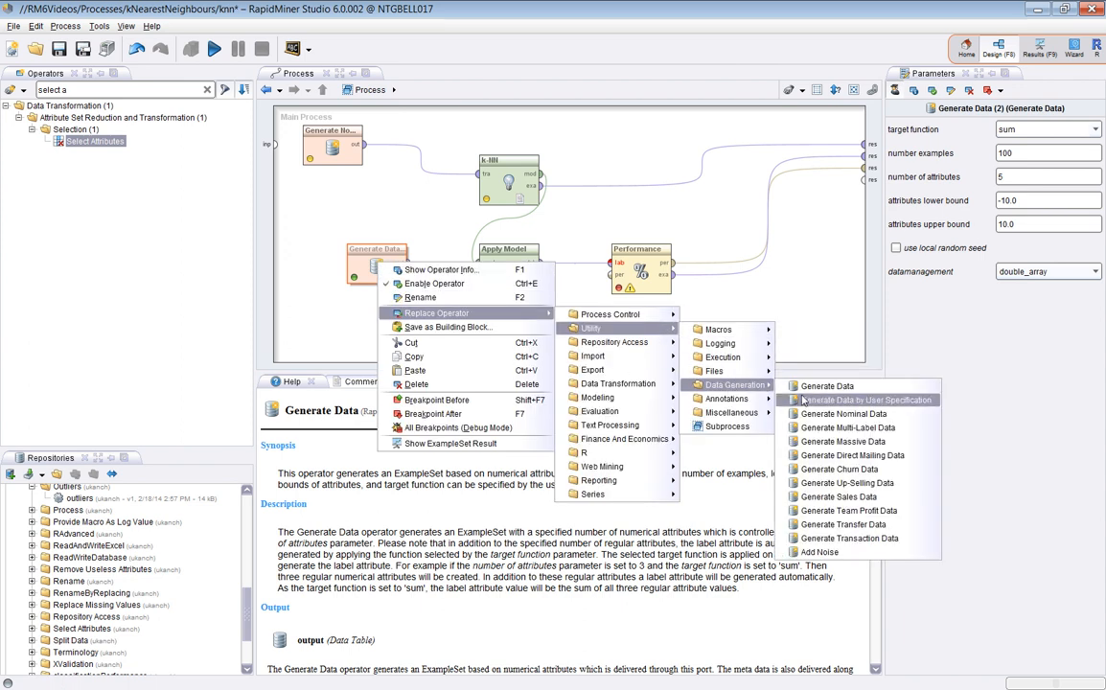
{"action": "left_click", "coordinate": [841, 413]}
Reposition the two Generate Nominal Data operators so they line up beside k-NN and Apply Model.
{"action": "left_click", "coordinate": [374, 249]}
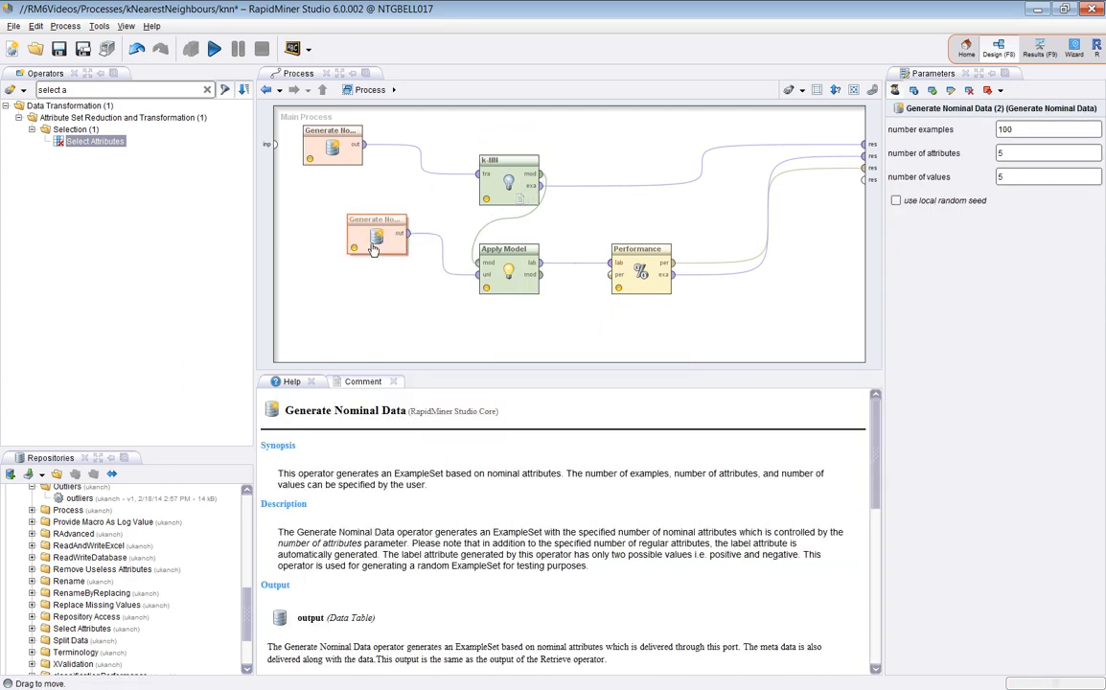
{"action": "left_click_drag", "start_coordinate": [374, 249], "coordinate": [374, 278]}
{"action": "left_click_drag", "start_coordinate": [335, 134], "coordinate": [380, 164]}
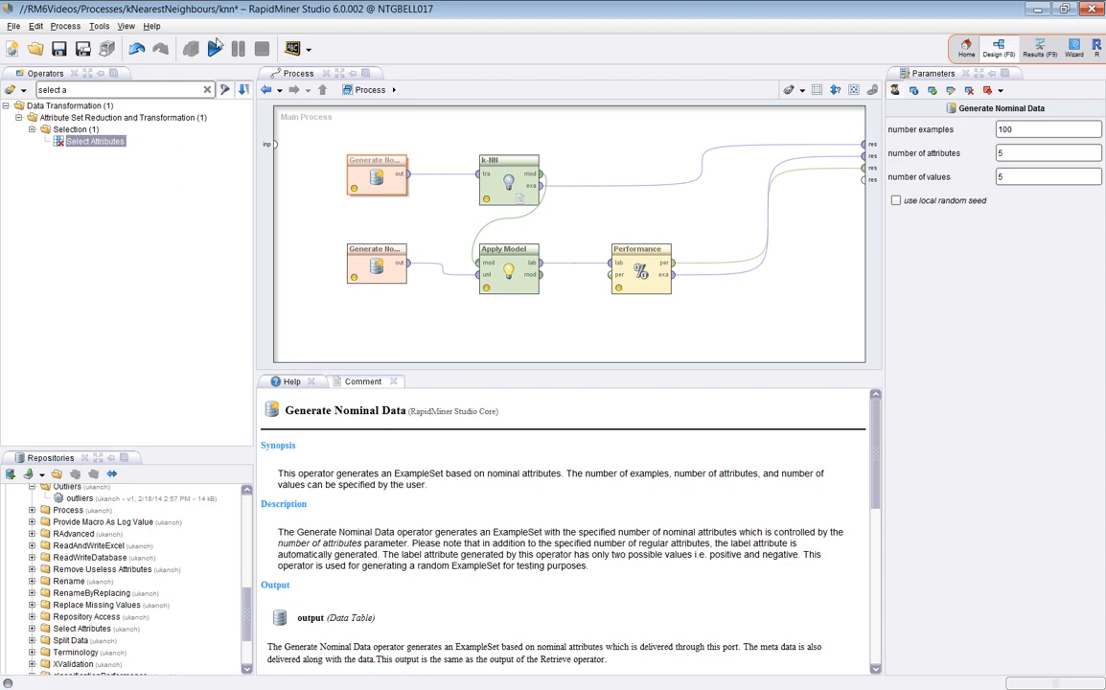
Run the process on the nominal data and review the accuracy table and the Generate Nominal Data (2) example set's predictions.
{"action": "left_click", "coordinate": [528, 193]}
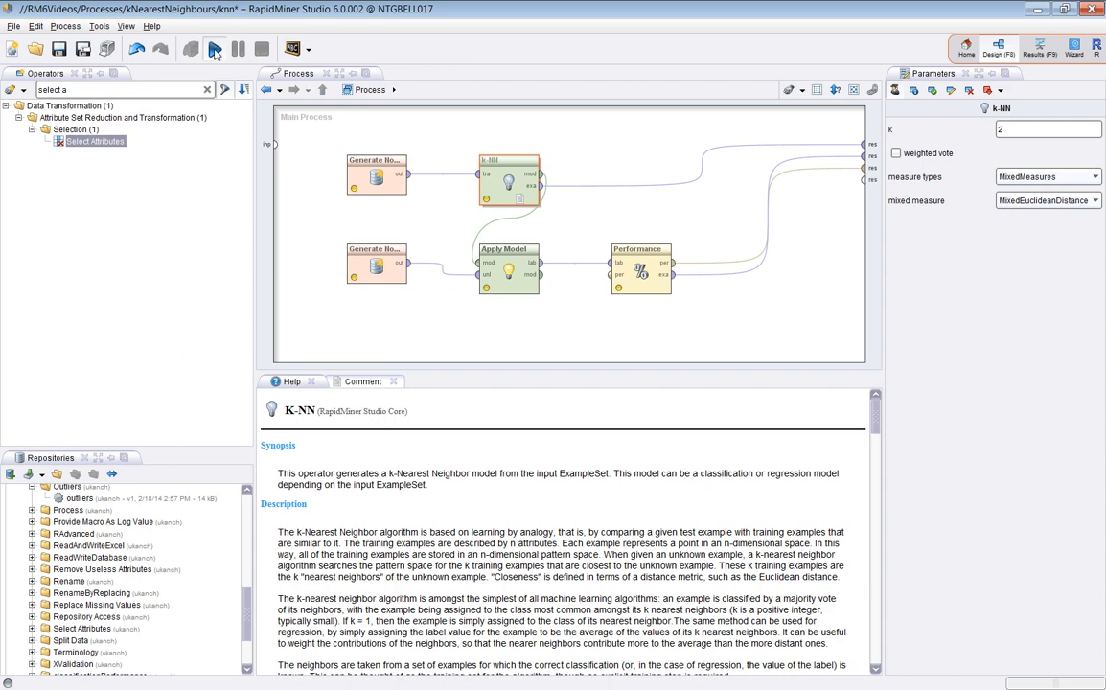
{"action": "left_click", "coordinate": [215, 49]}
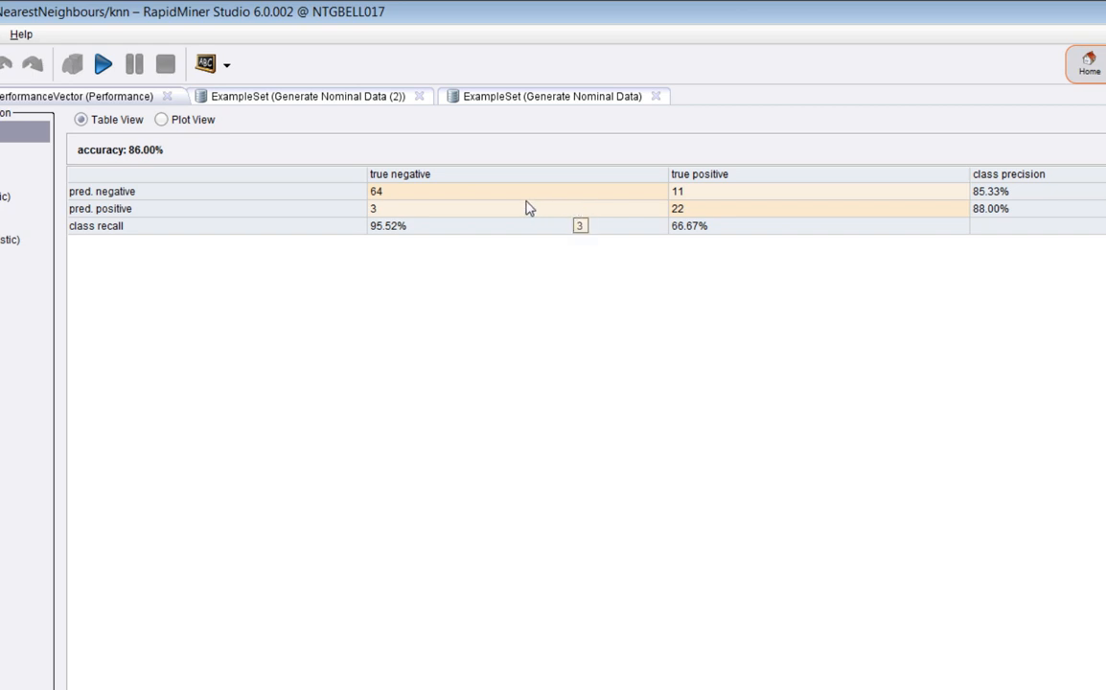
{"action": "left_click", "coordinate": [321, 99]}
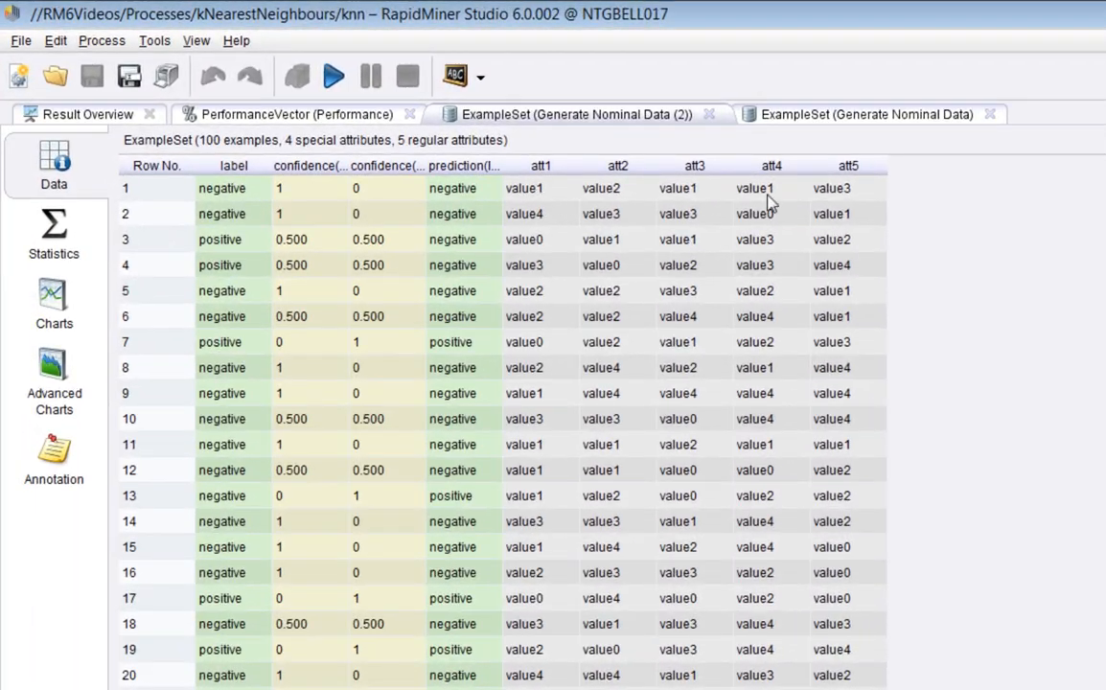
Plot prediction(label) against label as a scatter chart with slight jitter and compare it with the accuracy table.
{"action": "left_click", "coordinate": [45, 306]}
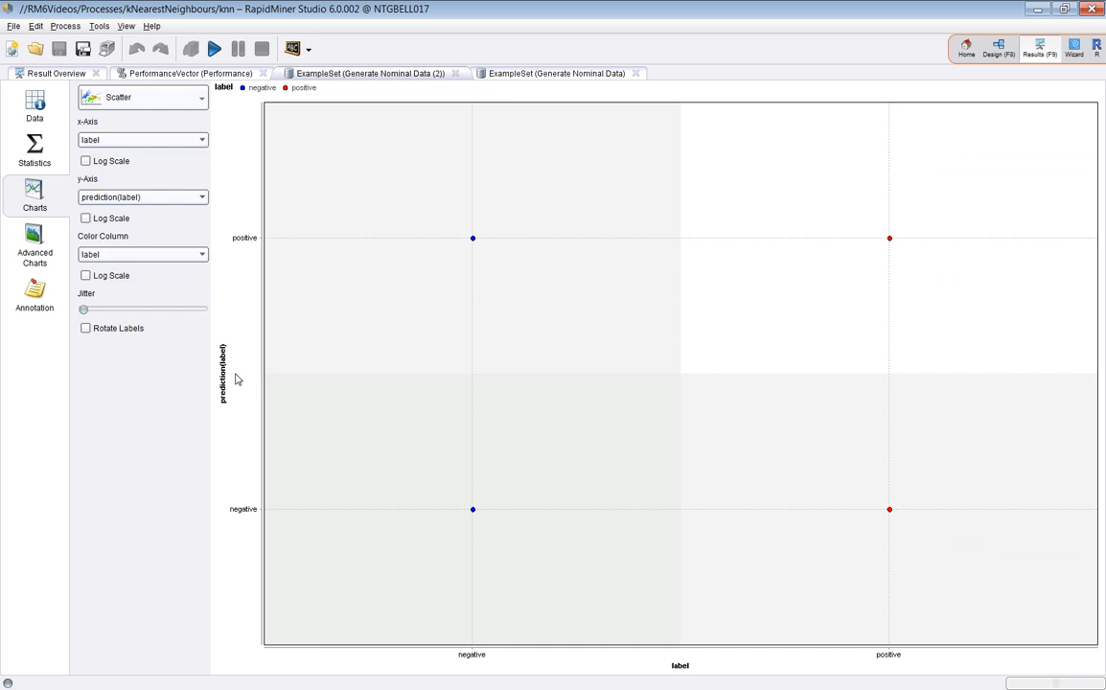
{"action": "left_click", "coordinate": [85, 310]}
{"action": "left_click_drag", "start_coordinate": [85, 312], "coordinate": [92, 309]}
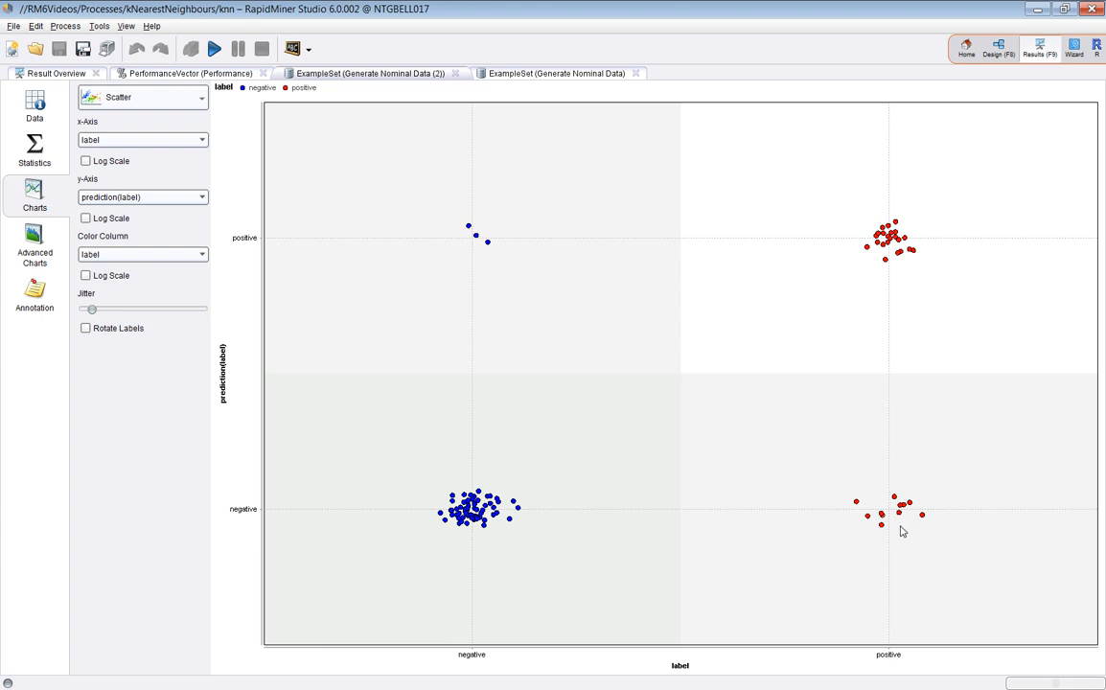
{"action": "left_click", "coordinate": [182, 71]}
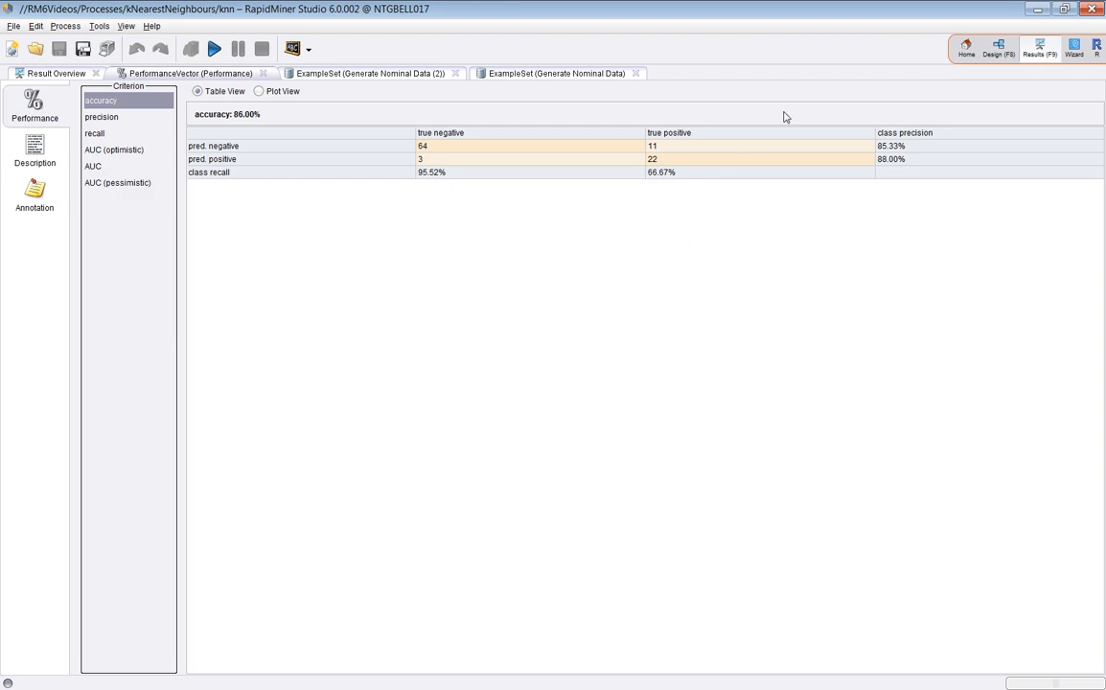
Return to the process design and replace the Generate Nominal Data operator feeding k-NN with Generate Data.
{"action": "left_click", "coordinate": [999, 48]}
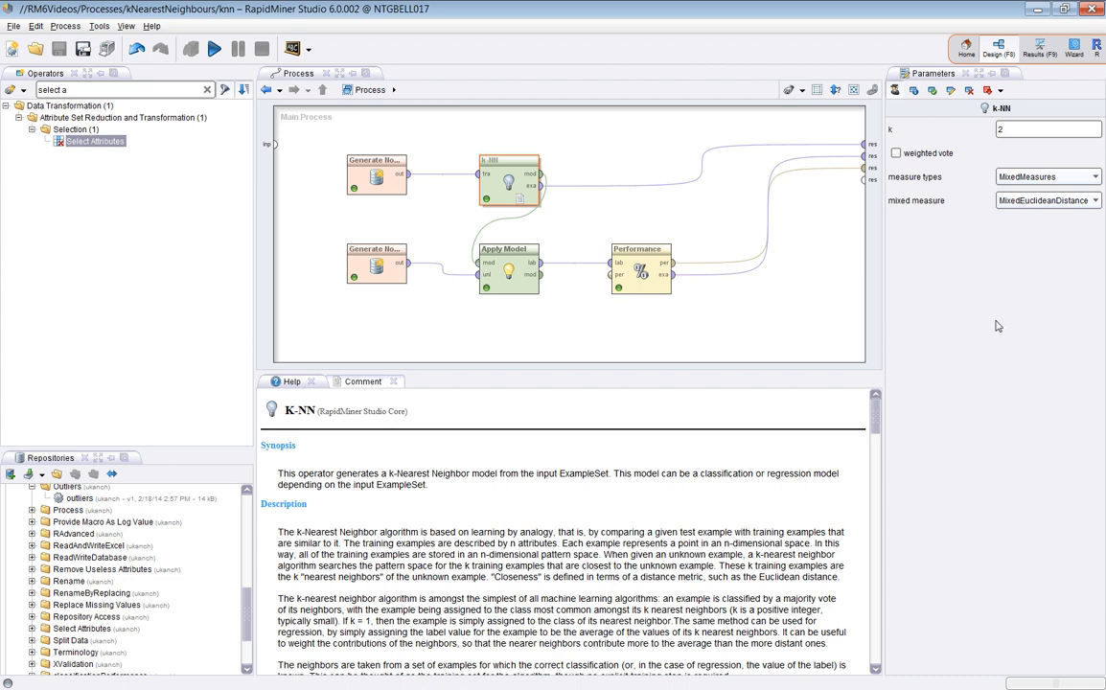
{"action": "left_click", "coordinate": [757, 322]}
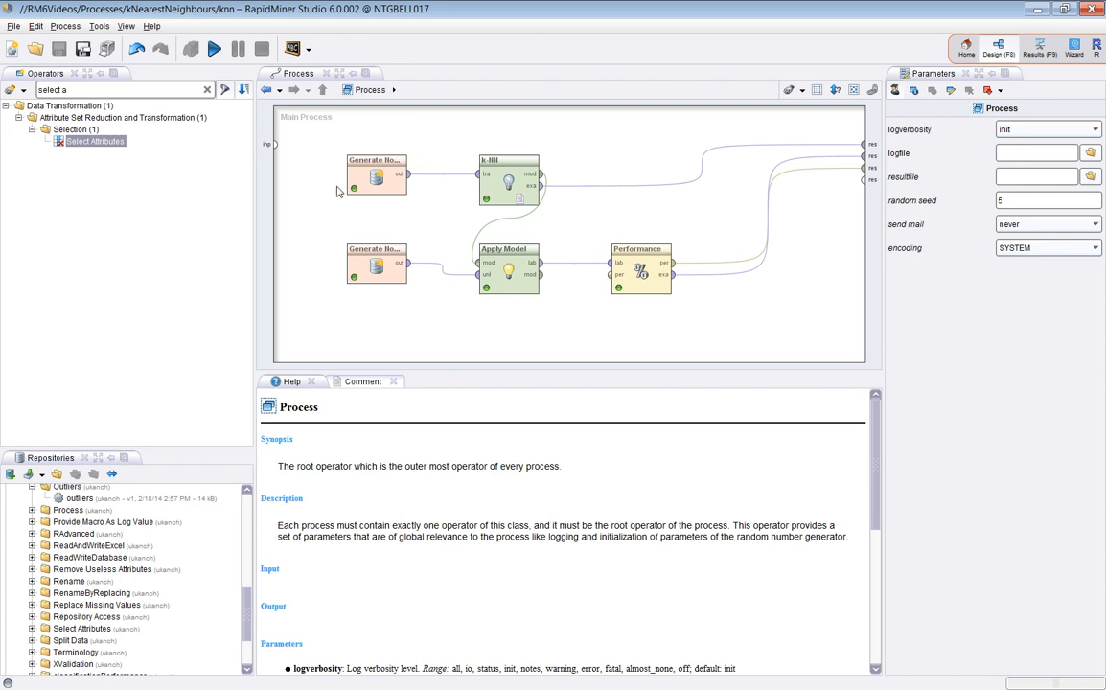
{"action": "left_click", "coordinate": [388, 174]}
{"action": "right_click", "coordinate": [393, 175]}
{"action": "mouse_move", "coordinate": [434, 226]}
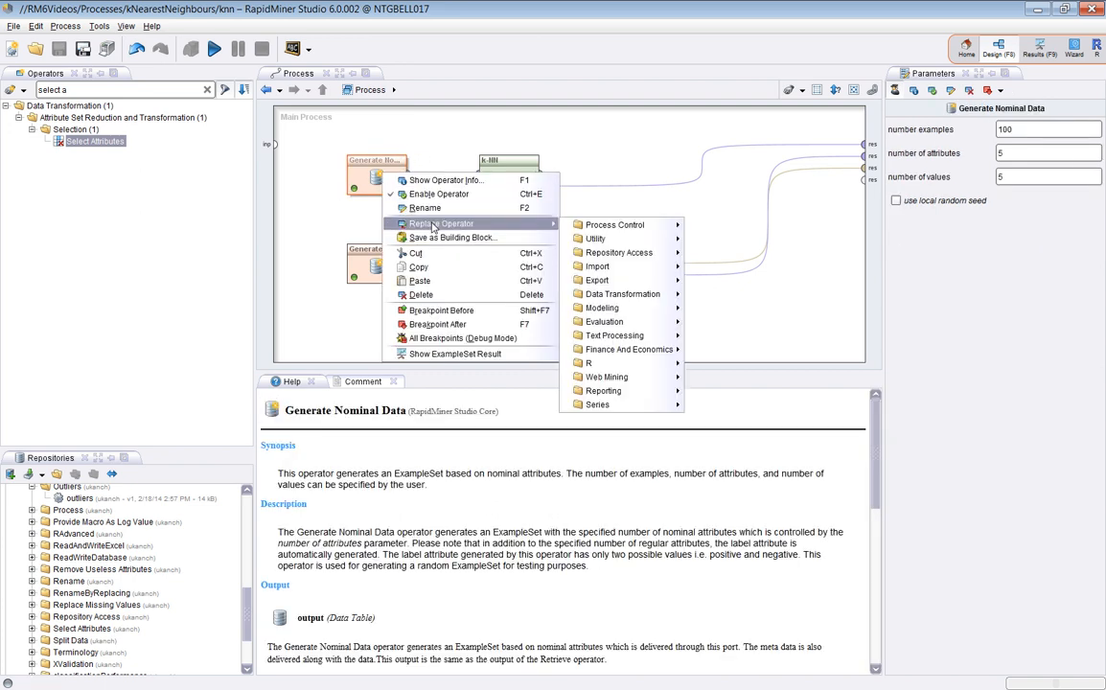
{"action": "mouse_move", "coordinate": [629, 241]}
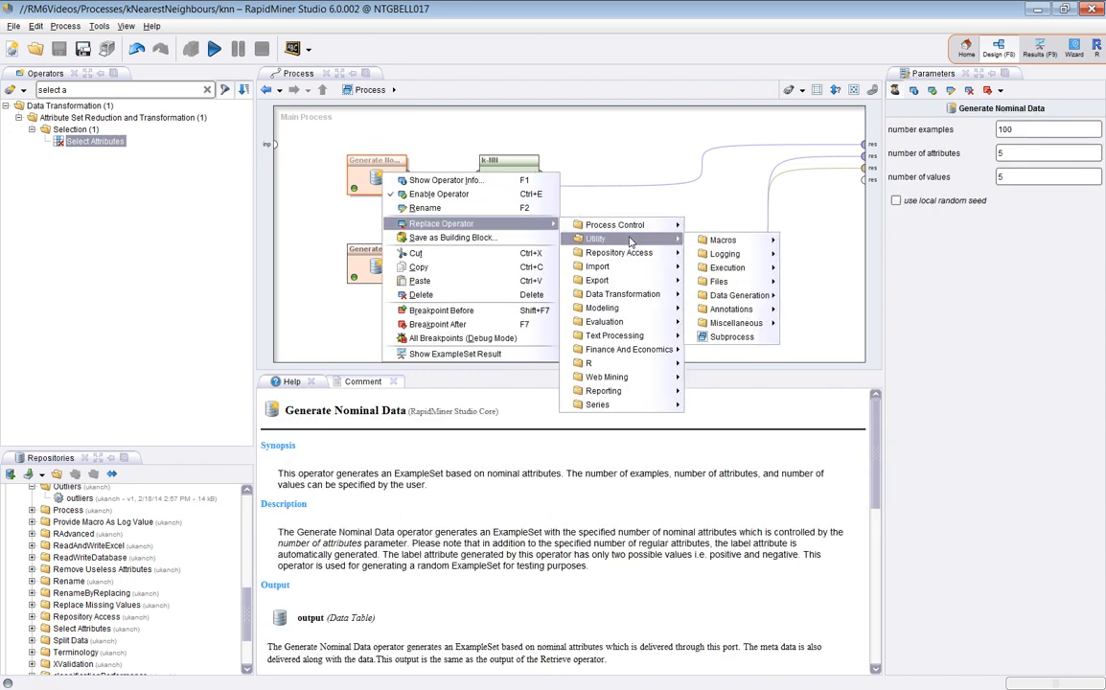
{"action": "mouse_move", "coordinate": [738, 296]}
{"action": "left_click", "coordinate": [849, 302]}
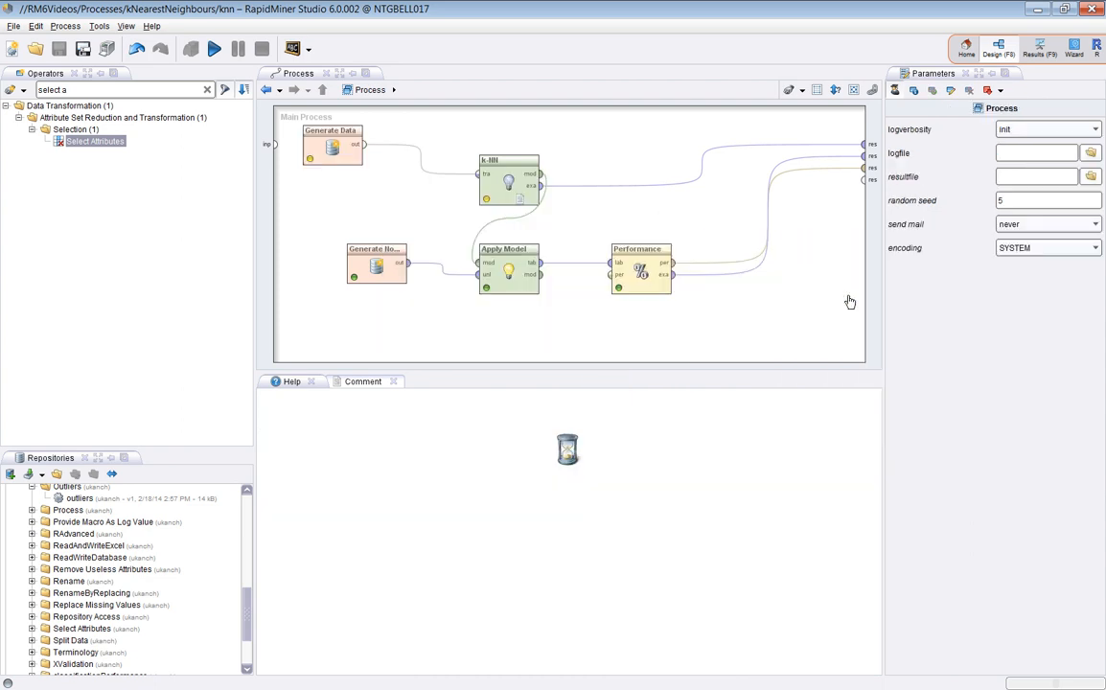
Replace the Generate Nominal Data (2) operator, which feeds Apply Model, with Generate Data.
{"action": "left_click", "coordinate": [364, 265]}
{"action": "right_click", "coordinate": [364, 265]}
{"action": "mouse_move", "coordinate": [417, 316]}
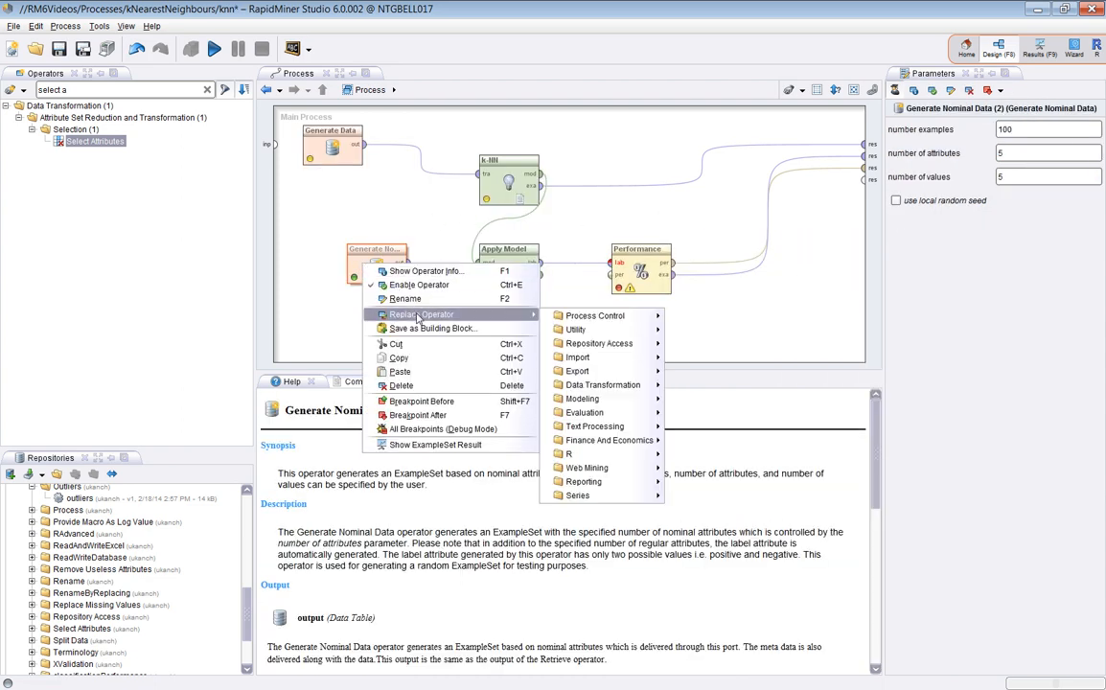
{"action": "mouse_move", "coordinate": [632, 334]}
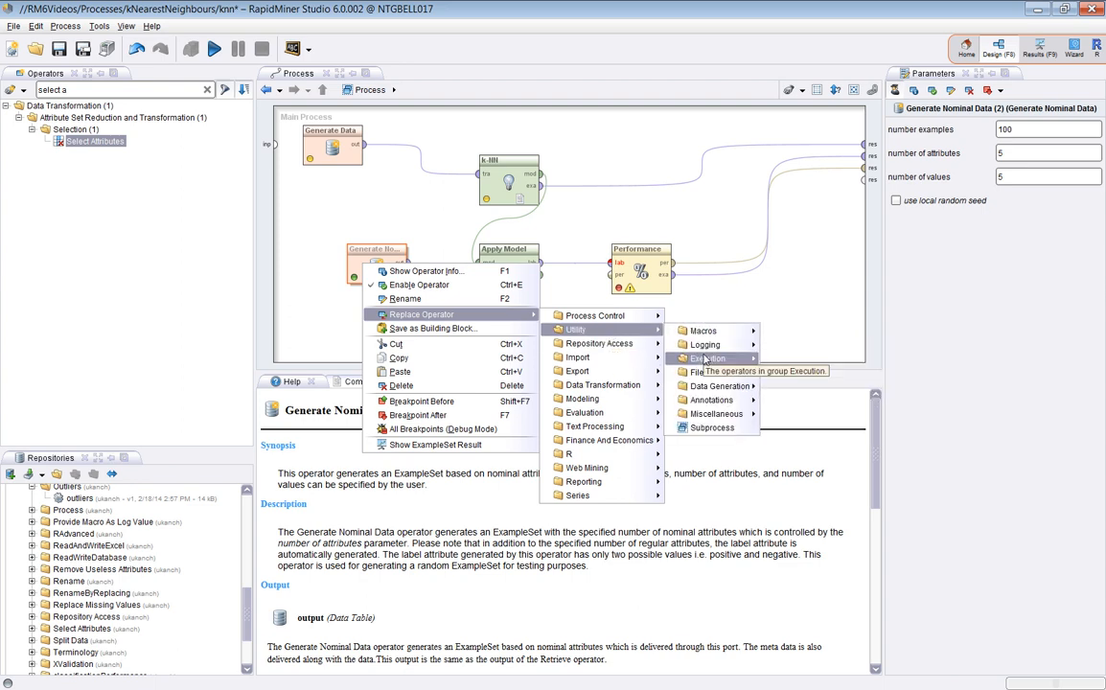
{"action": "mouse_move", "coordinate": [709, 387]}
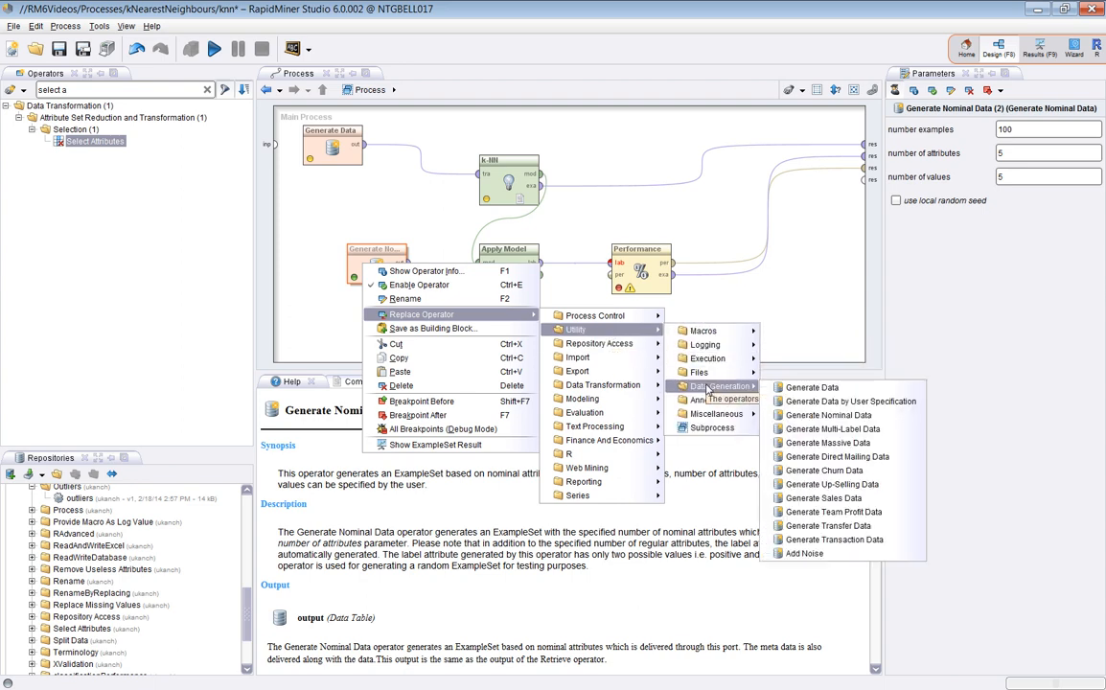
{"action": "left_click", "coordinate": [810, 387]}
{"action": "left_click_drag", "start_coordinate": [522, 146], "coordinate": [345, 264]}
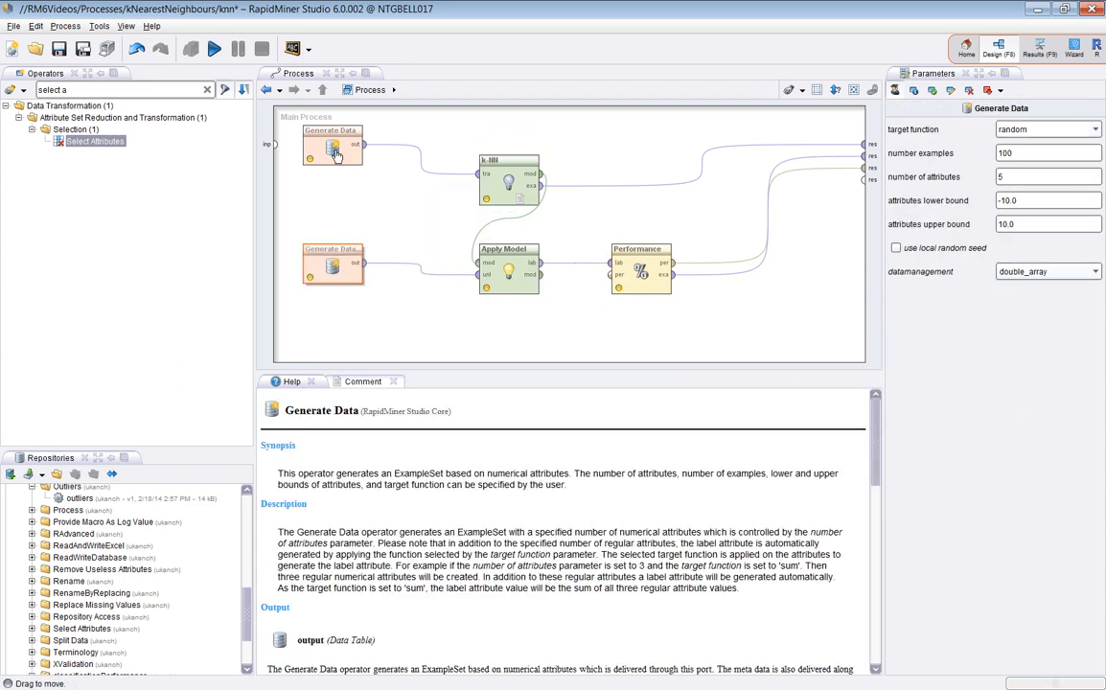
Set the target function of both Generate Data operators to sum.
{"action": "left_click", "coordinate": [317, 149]}
{"action": "left_click", "coordinate": [1098, 128]}
{"action": "left_click", "coordinate": [1025, 148]}
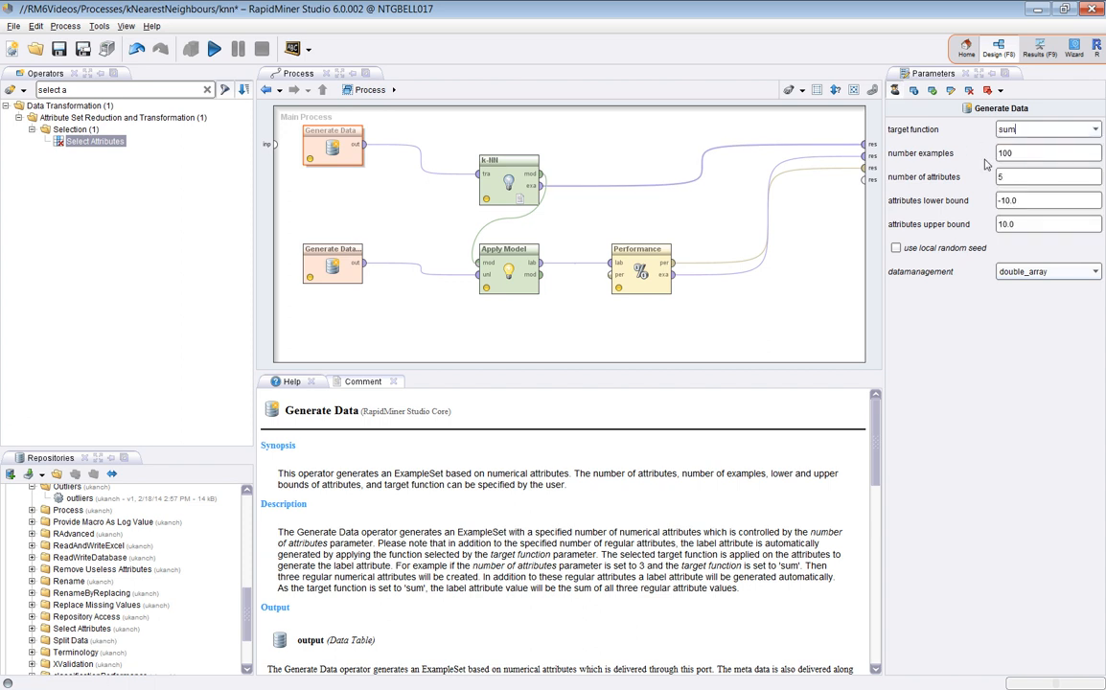
{"action": "left_click", "coordinate": [331, 264]}
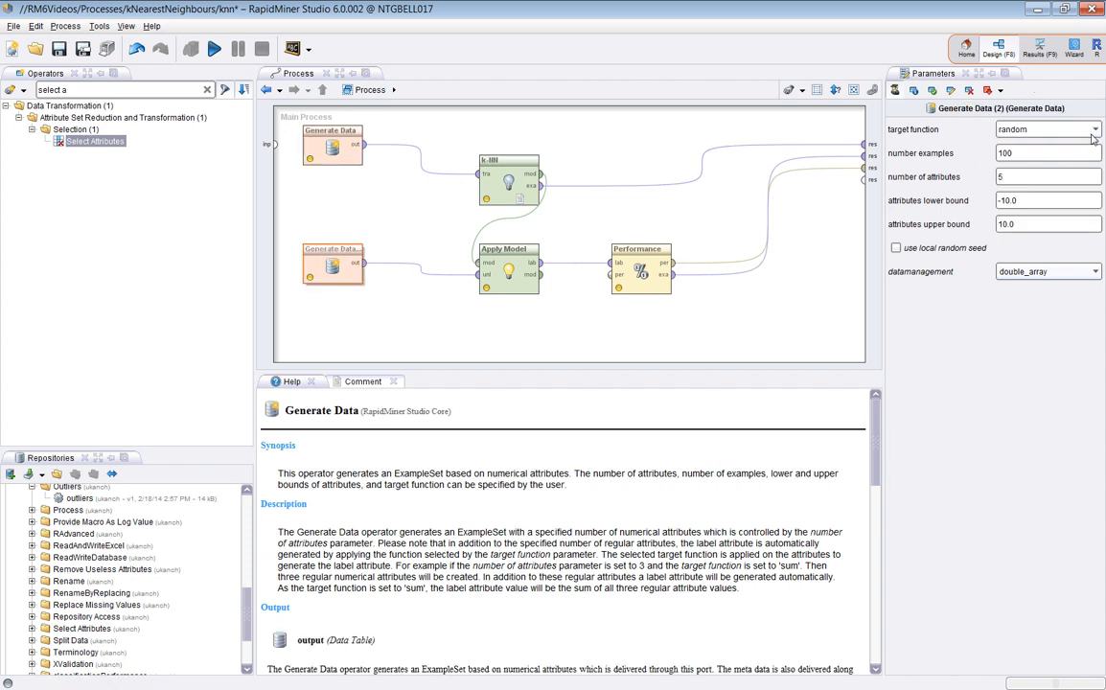
{"action": "left_click", "coordinate": [1016, 128]}
{"action": "left_click", "coordinate": [1054, 154]}
Run the process on the numerical data and review the root mean squared error, plus the Generate Data (2) predictions as table and scatter chart.
{"action": "left_click", "coordinate": [503, 170]}
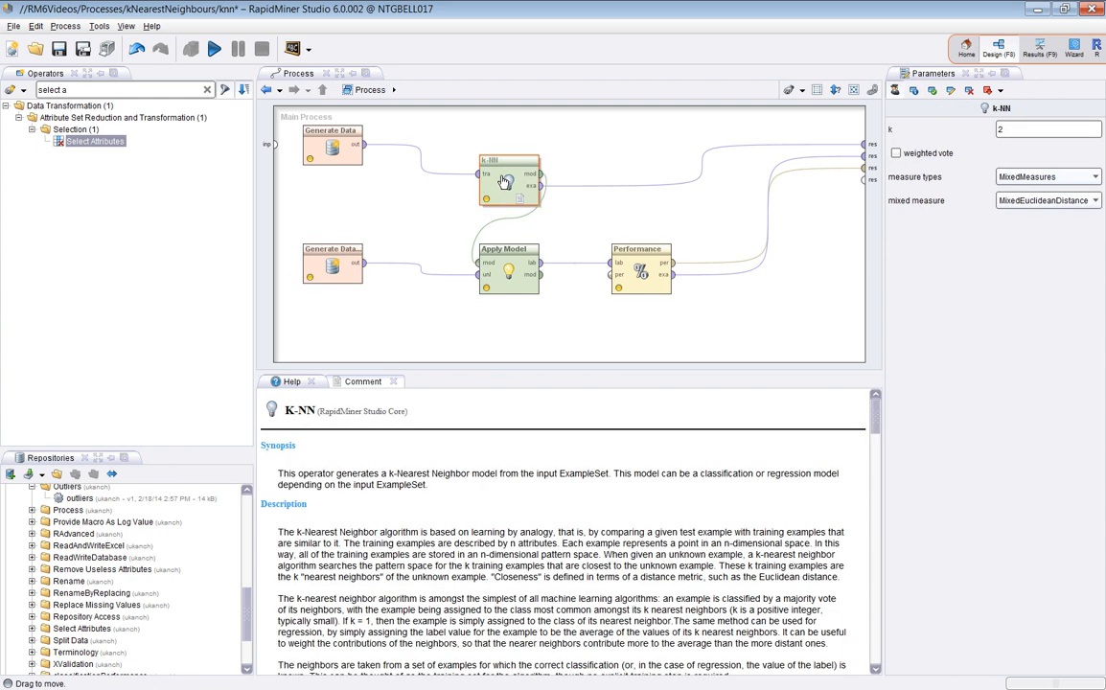
{"action": "left_click", "coordinate": [214, 54]}
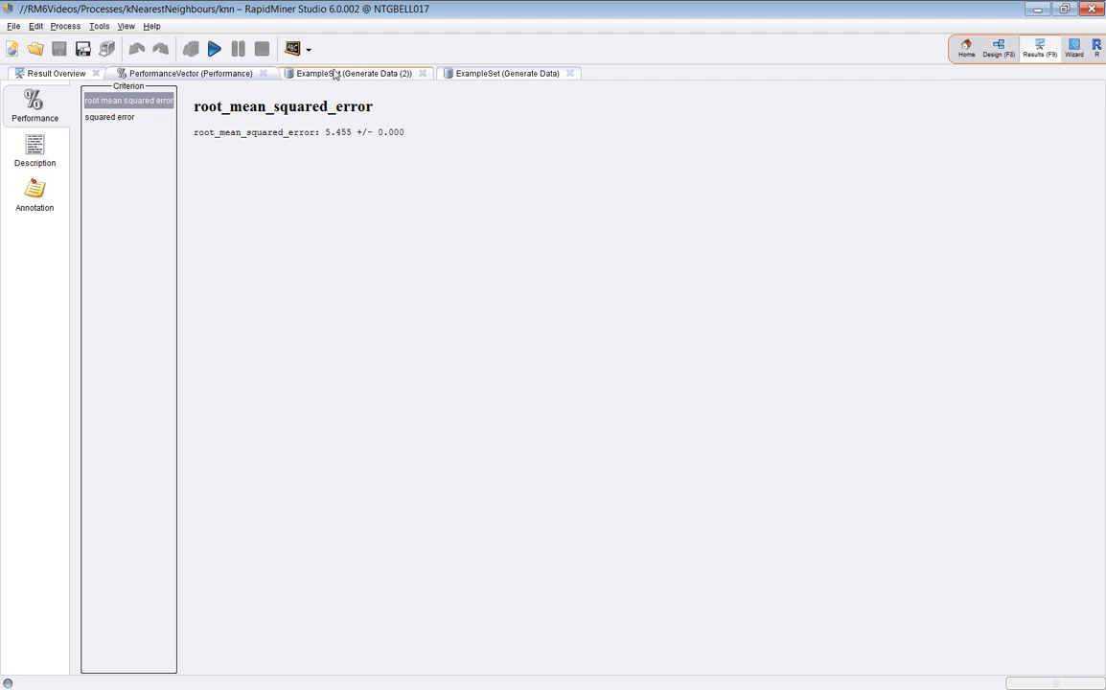
{"action": "left_click", "coordinate": [335, 77]}
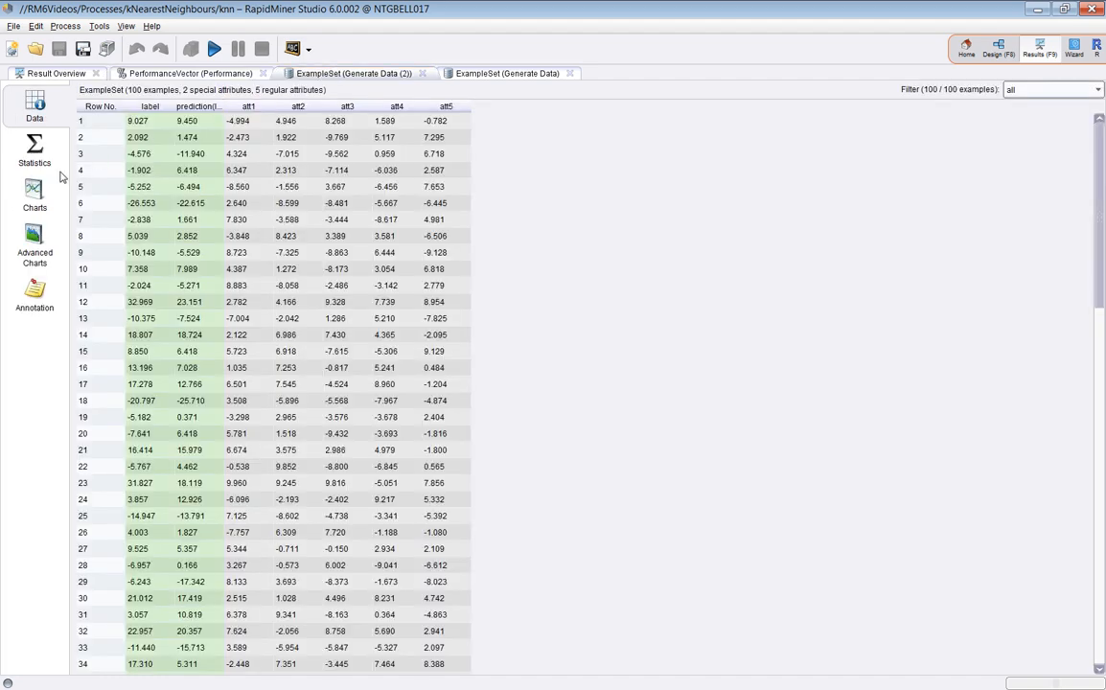
{"action": "left_click", "coordinate": [39, 179]}
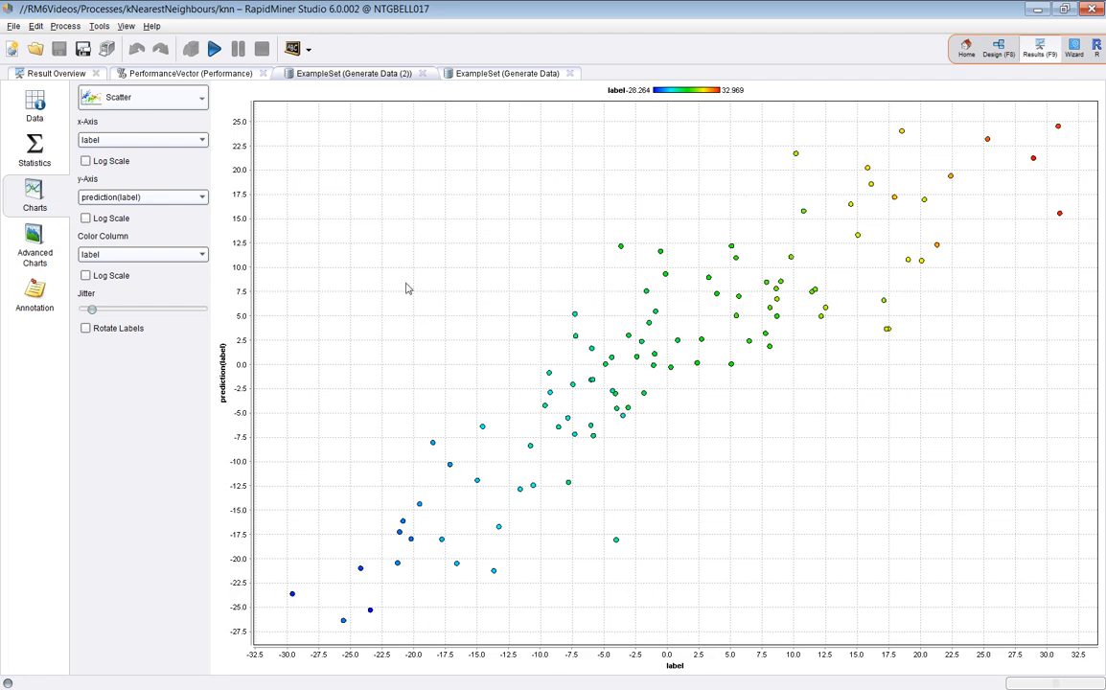
{"action": "left_click", "coordinate": [34, 110]}
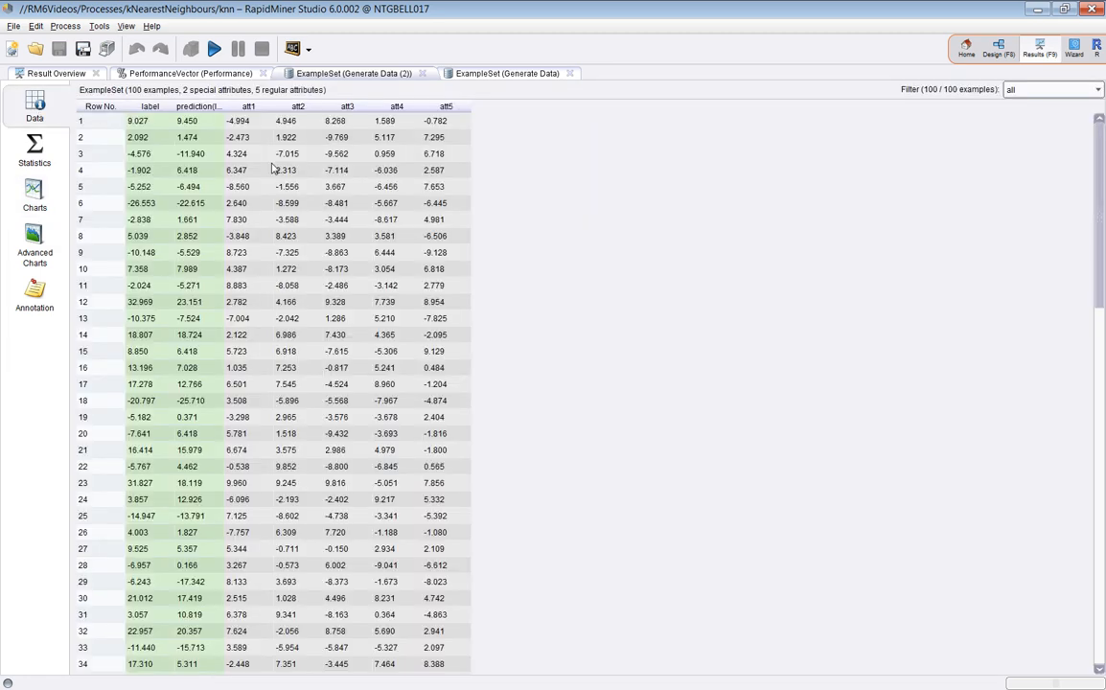